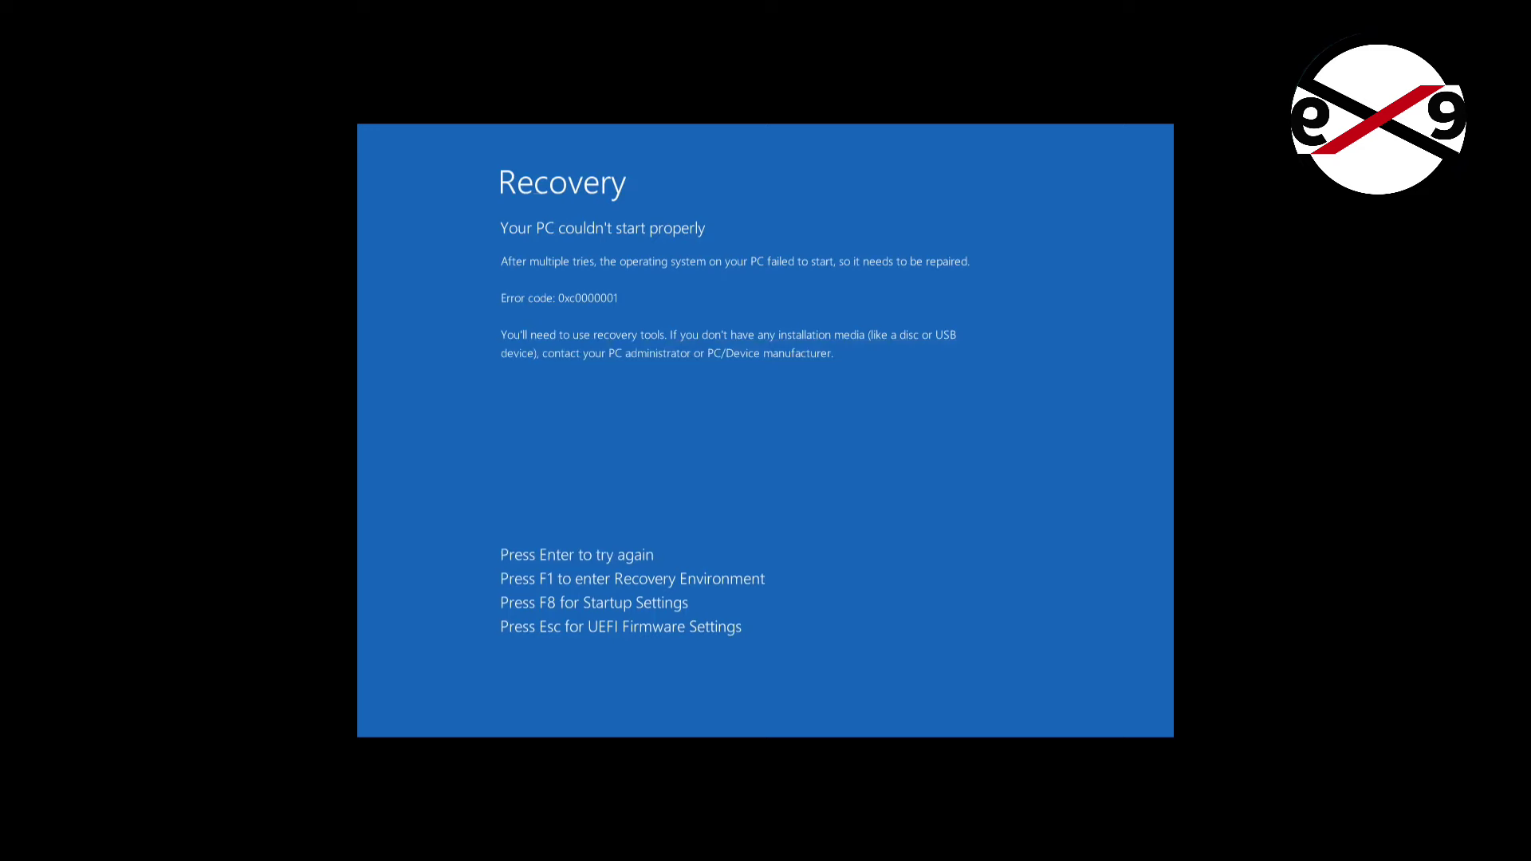
Enter the Recovery Environment with F1 and go through Troubleshoot to Advanced options.
{"action": "key", "text": "F1"}
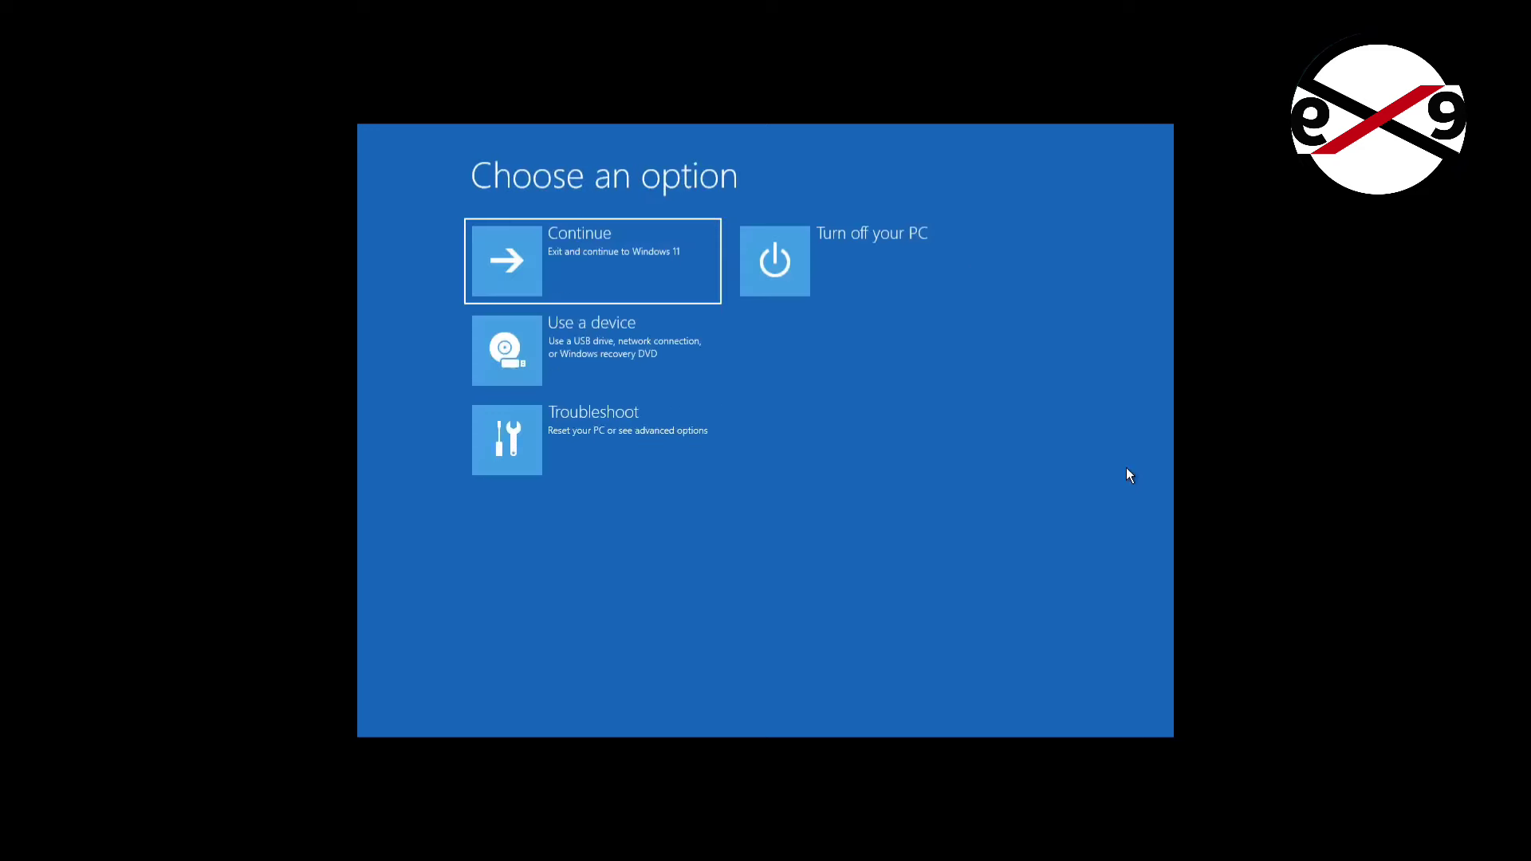
{"action": "key", "text": "Down"}
{"action": "key", "text": "Down"}
{"action": "key", "text": "Return"}
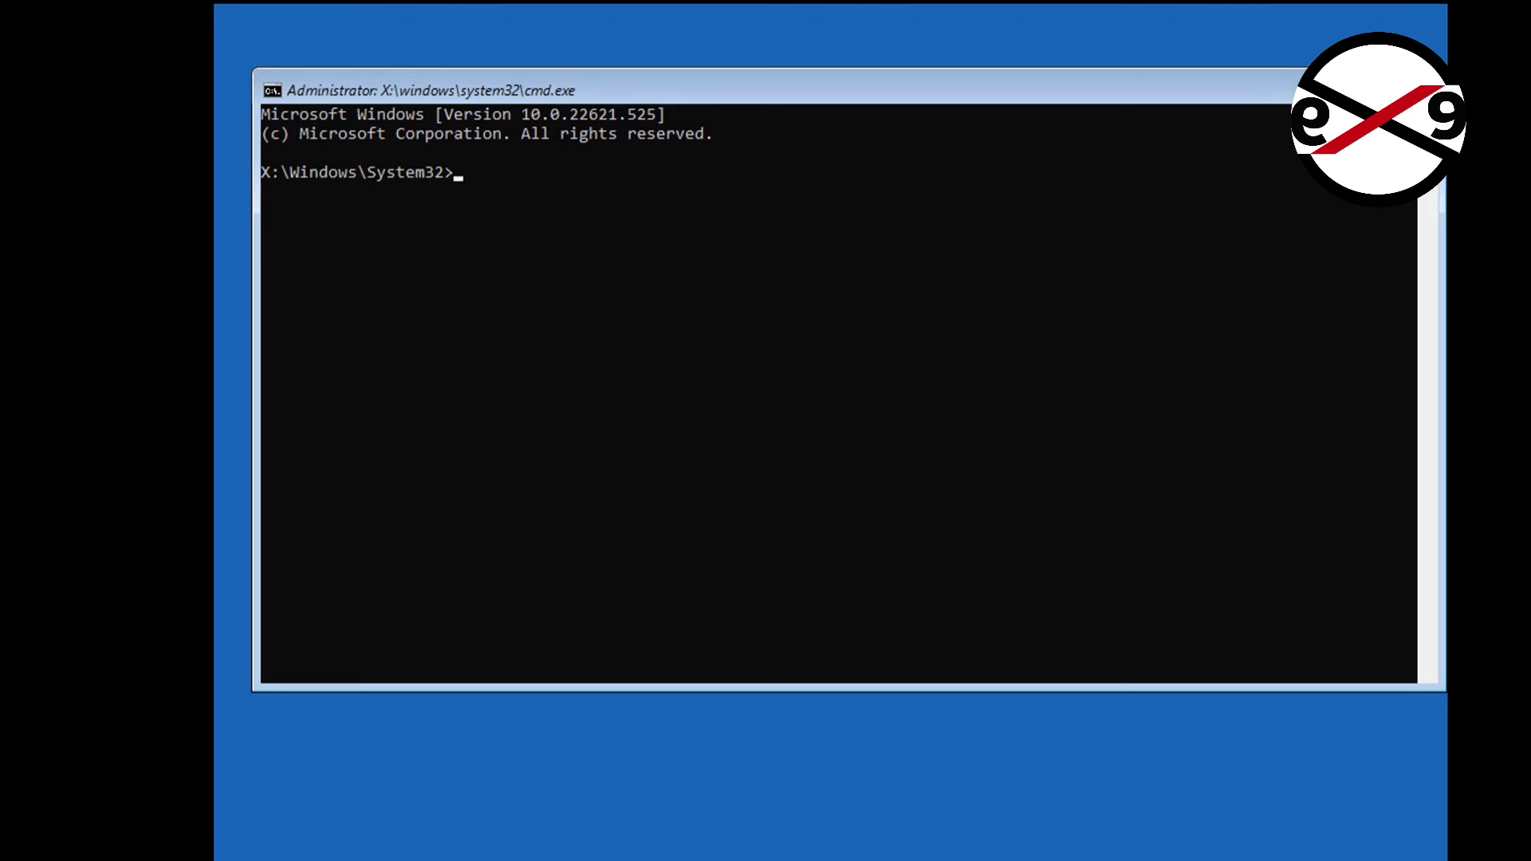
Run bcdedit, highlight the Boot Loader's partition=C: and winload.efi lines, then type 'cd windows'.
{"action": "type", "text": "bcdedit"}
{"action": "key", "text": "Return"}
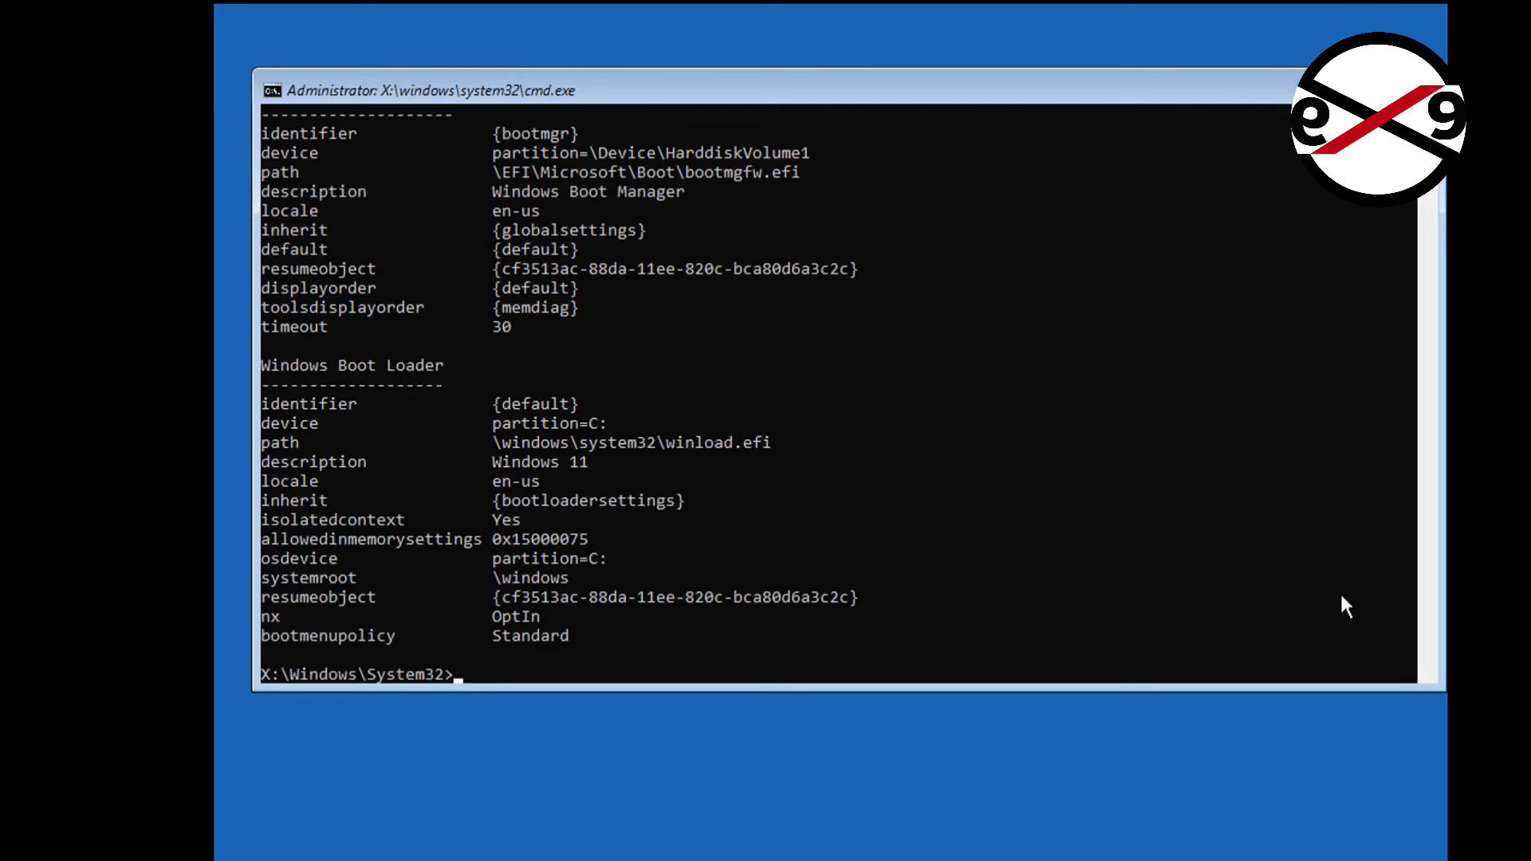
{"action": "left_click_drag", "start_coordinate": [490, 426], "coordinate": [519, 426]}
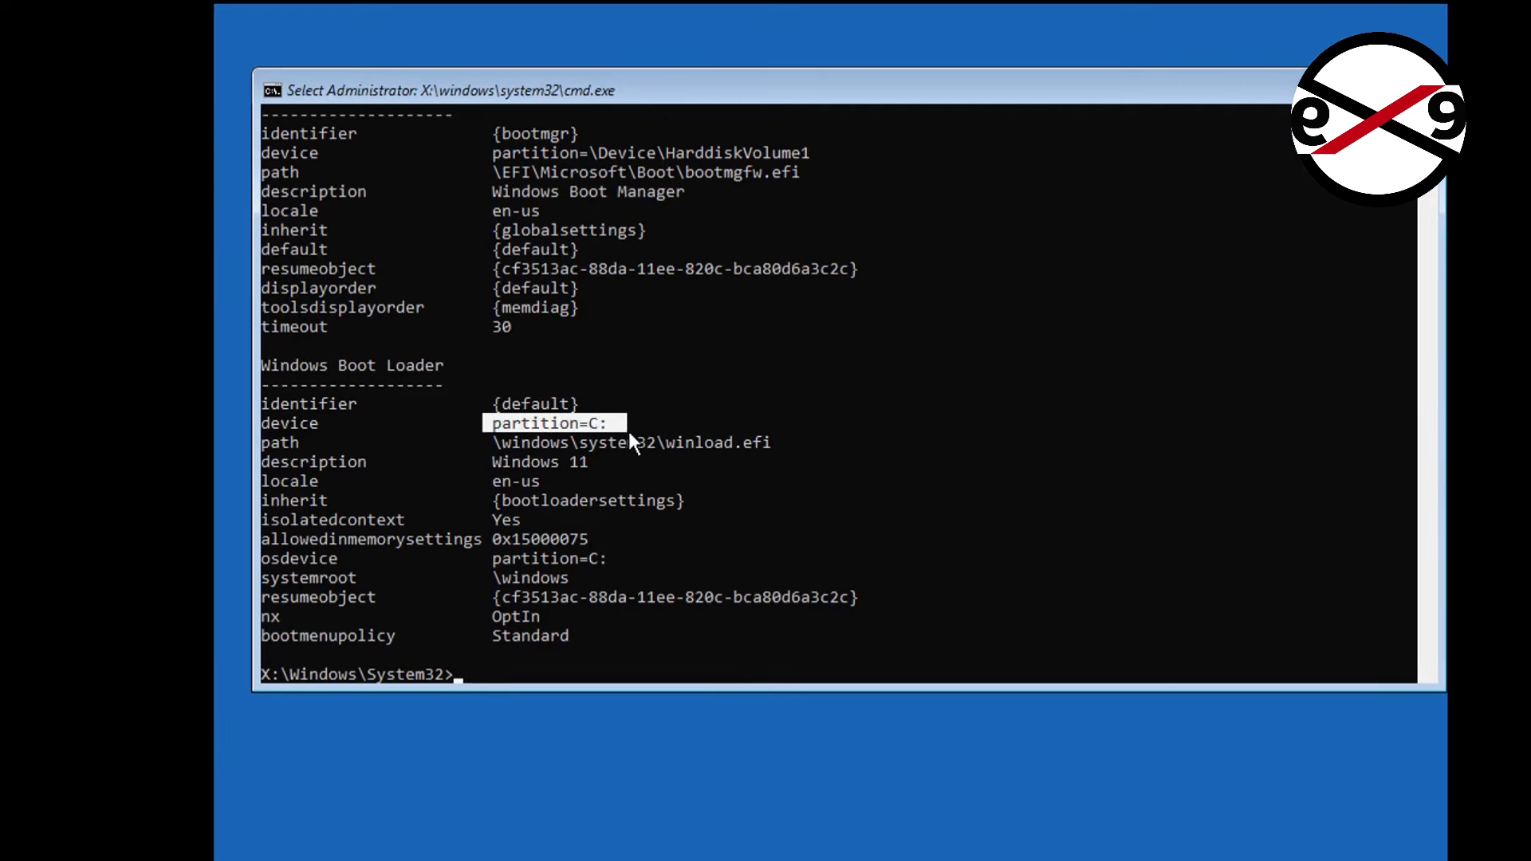
{"action": "left_click_drag", "start_coordinate": [630, 437], "coordinate": [747, 440]}
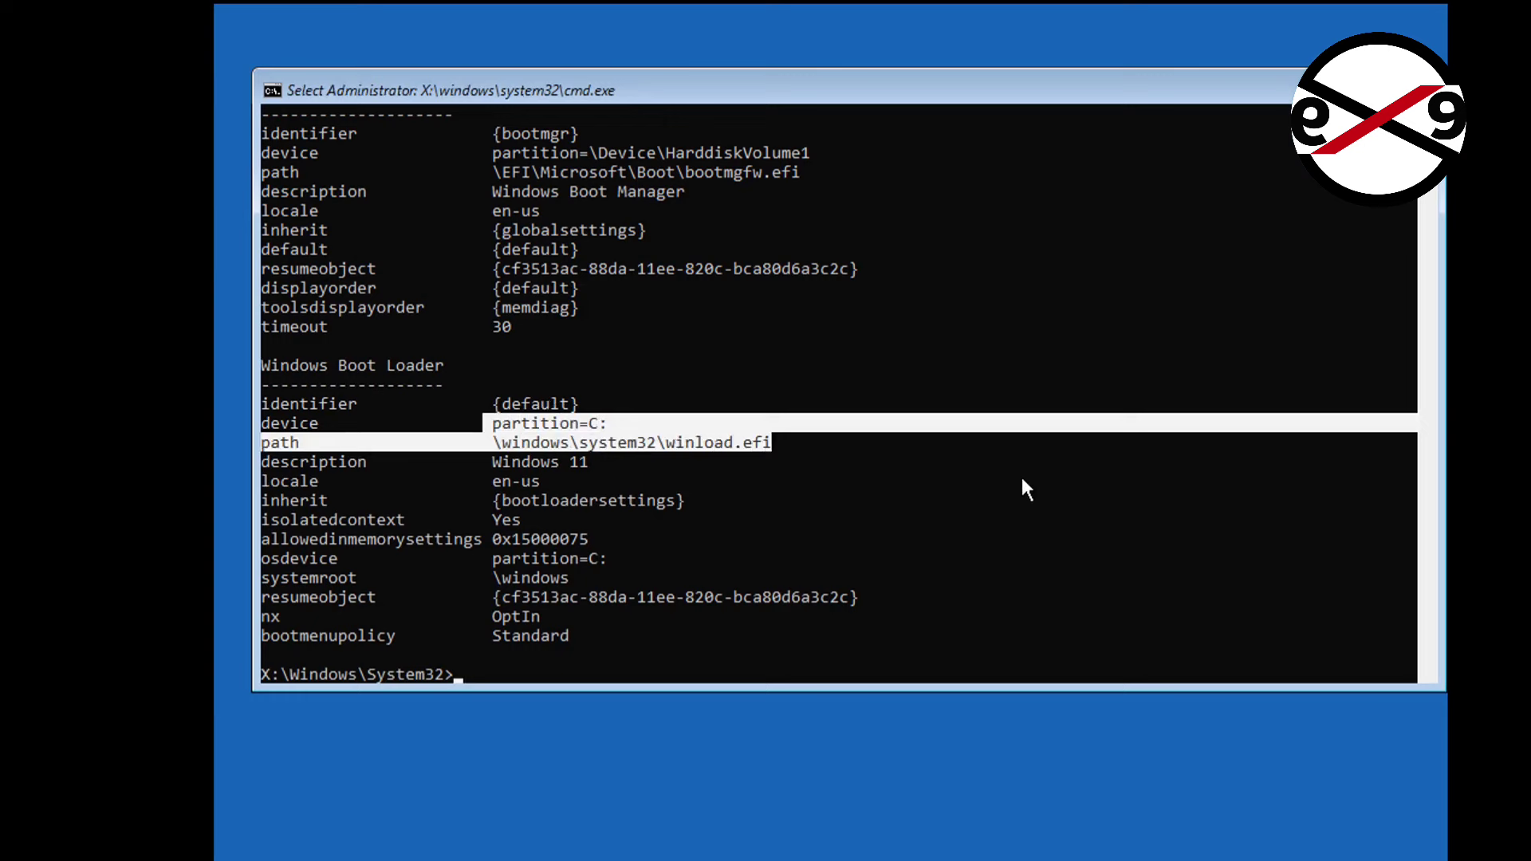
{"action": "type", "text": "cd windows"}
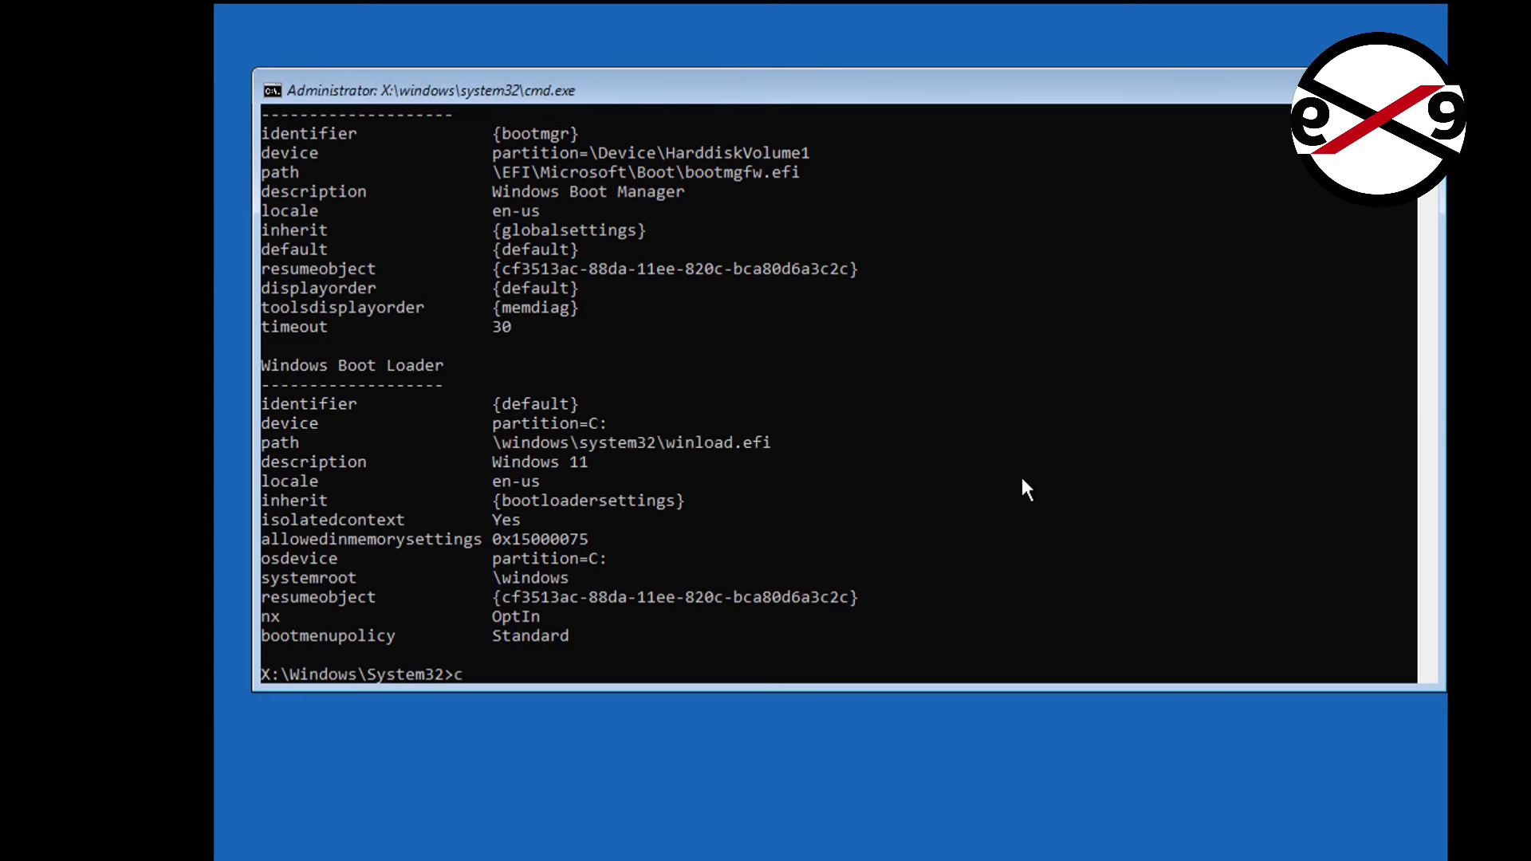
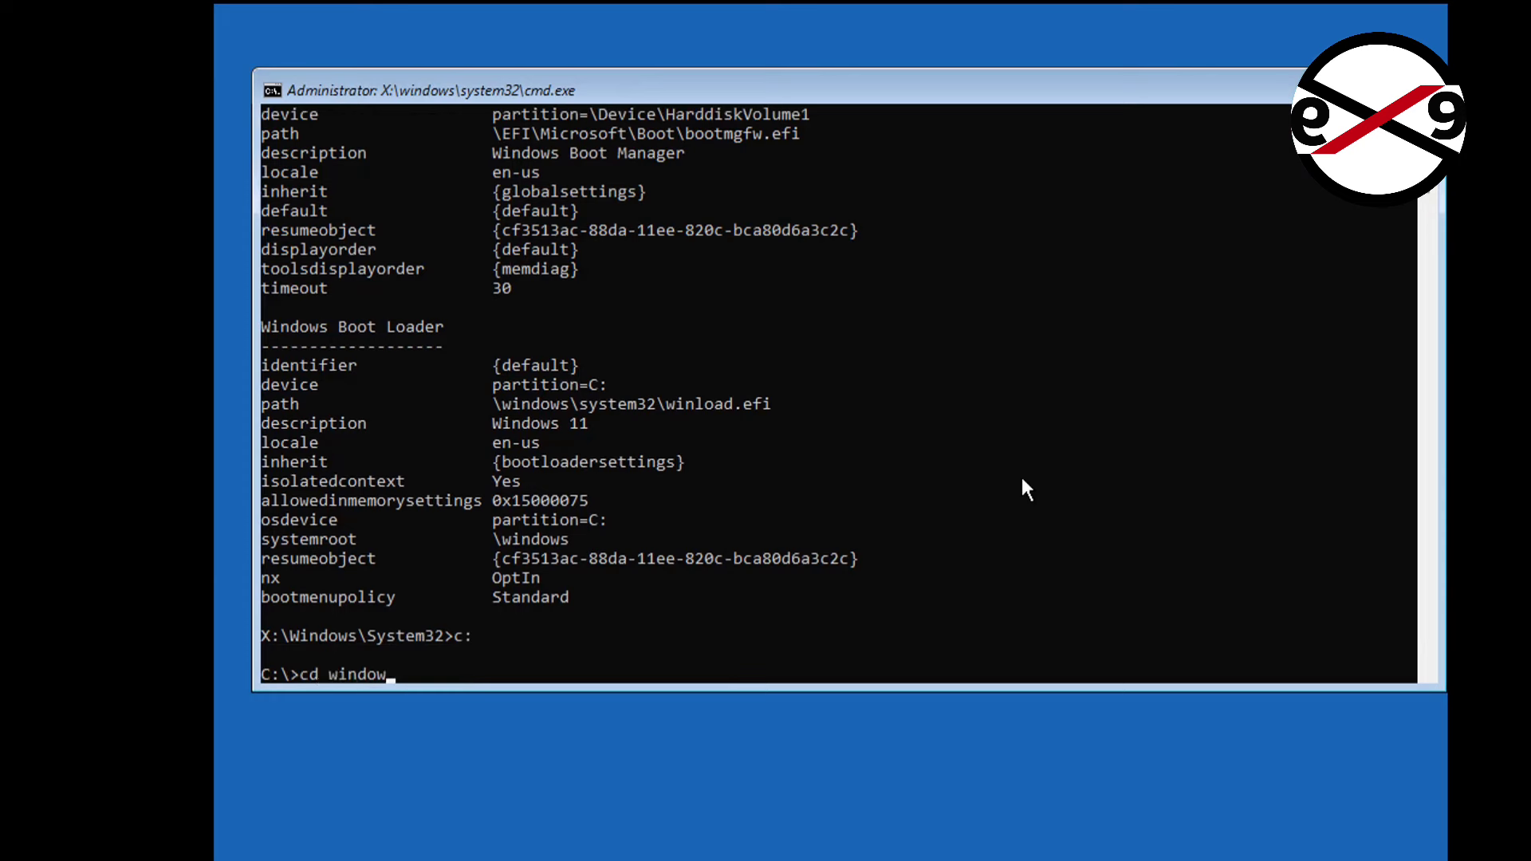
Change into C:\Windows with cd windows and start typing cd system32.
{"action": "key", "text": "Return"}
{"action": "type", "text": "cd system3"}
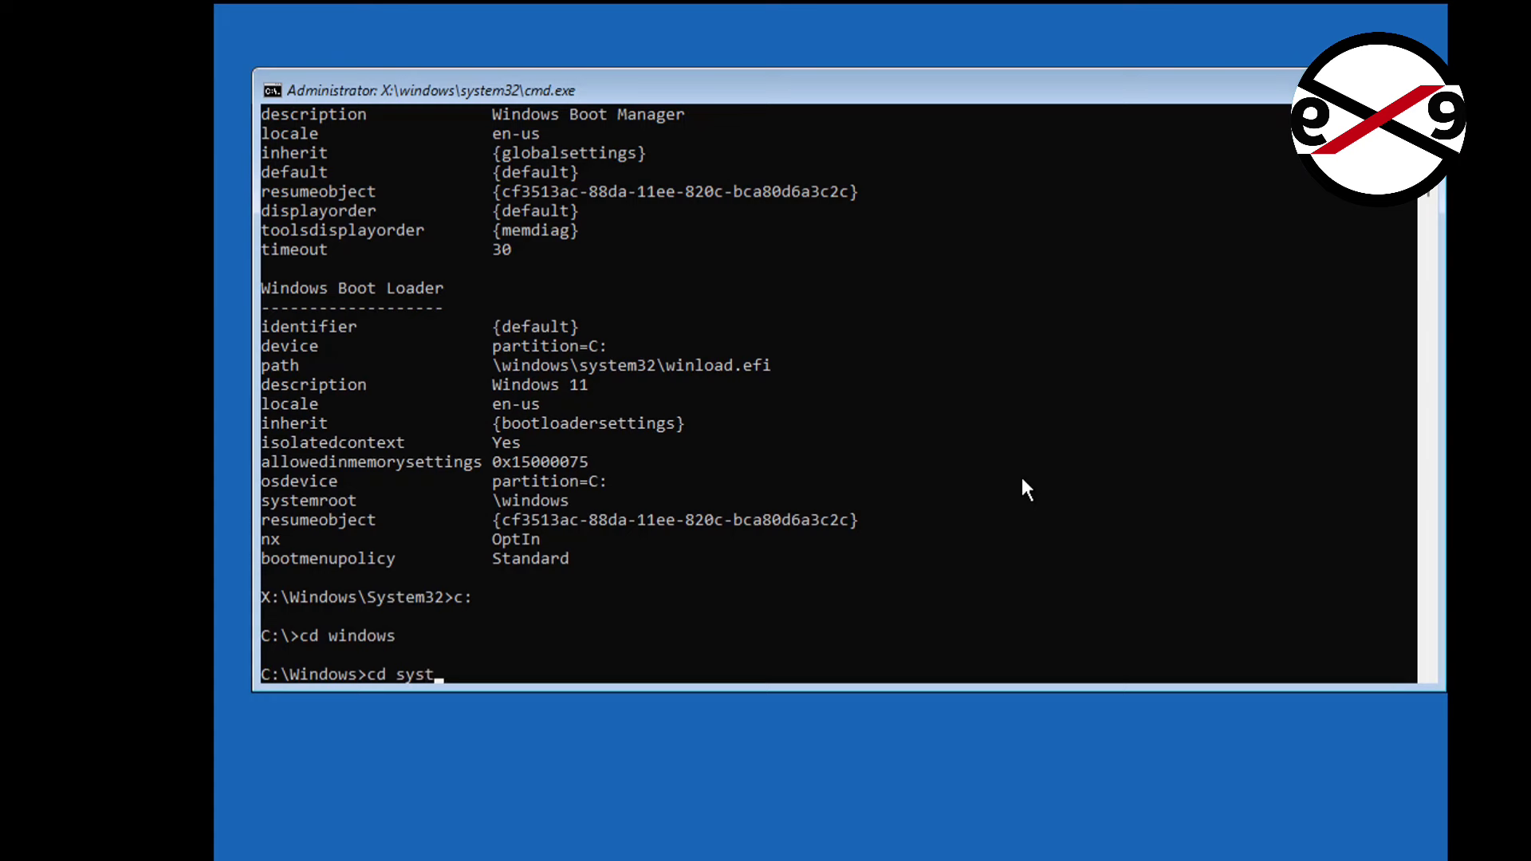
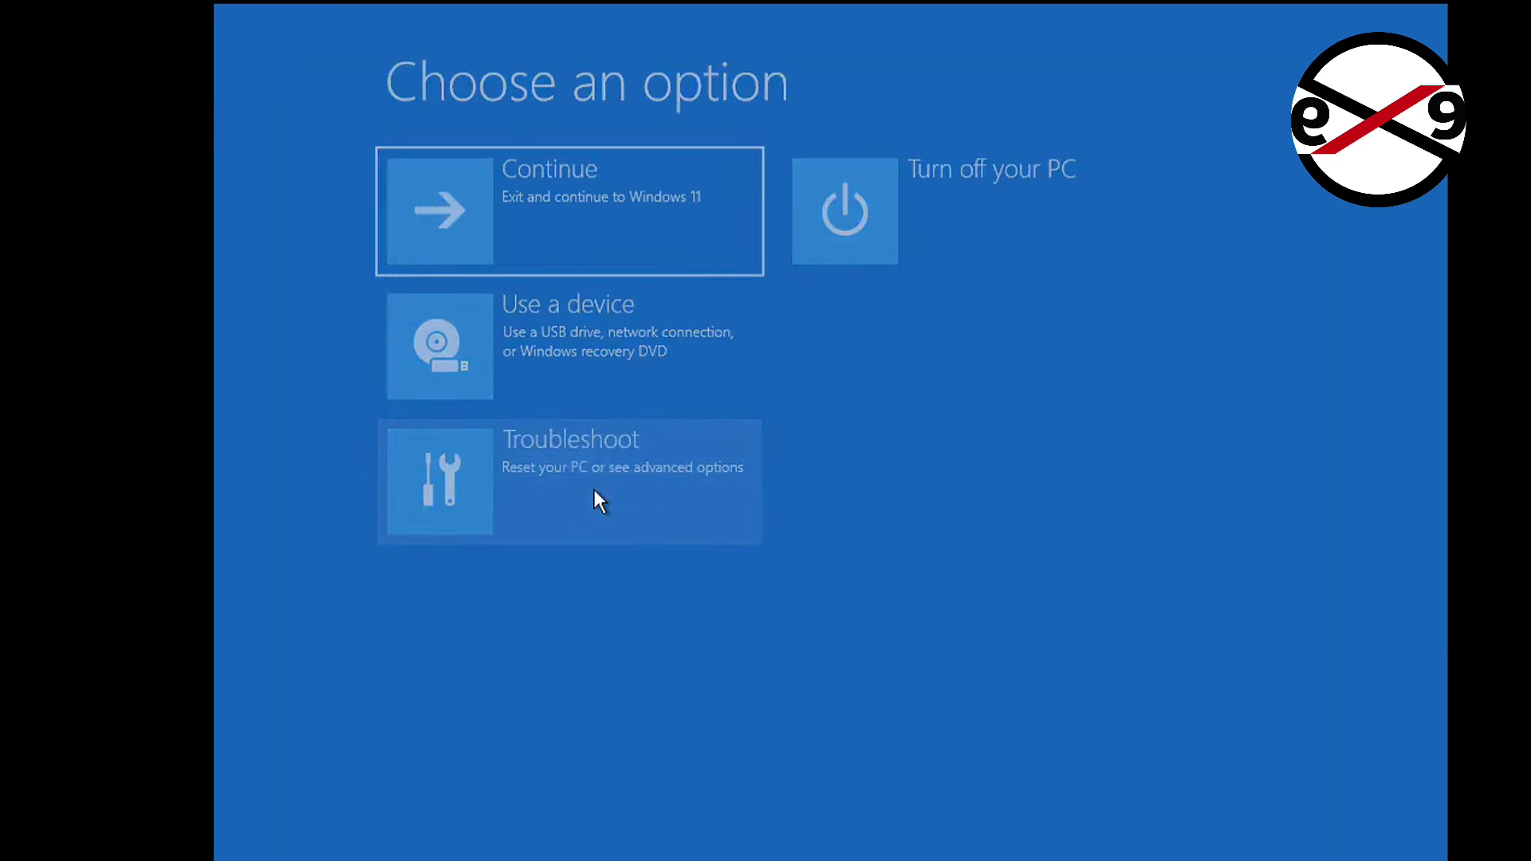
From Troubleshoot, open Command Prompt, list the boot configuration with bcdedit, then enter chkdsk /f /x /r c:.
{"action": "left_click", "coordinate": [595, 489]}
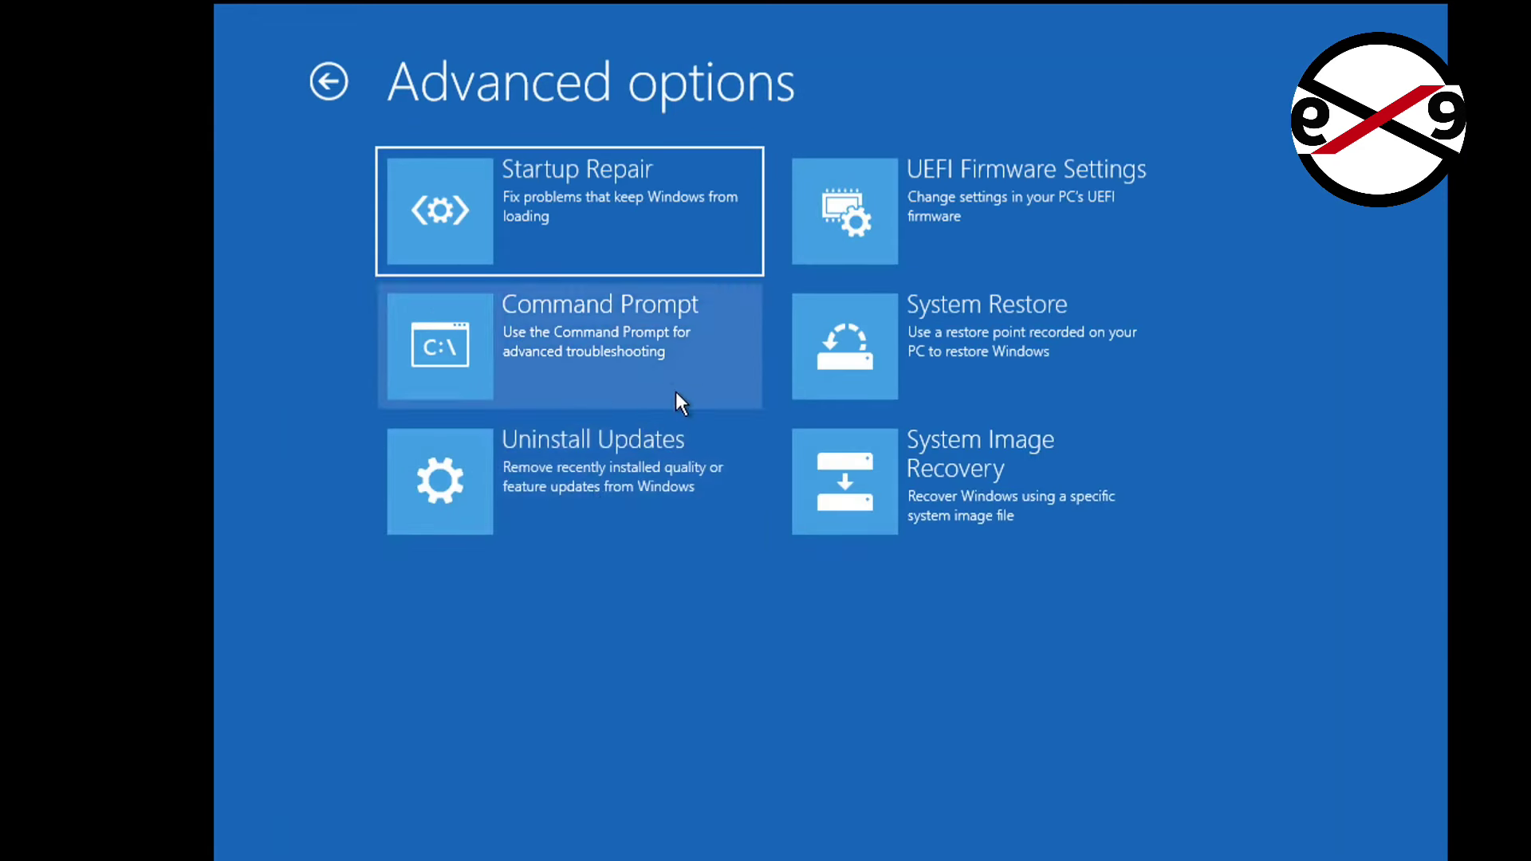
{"action": "left_click", "coordinate": [676, 391]}
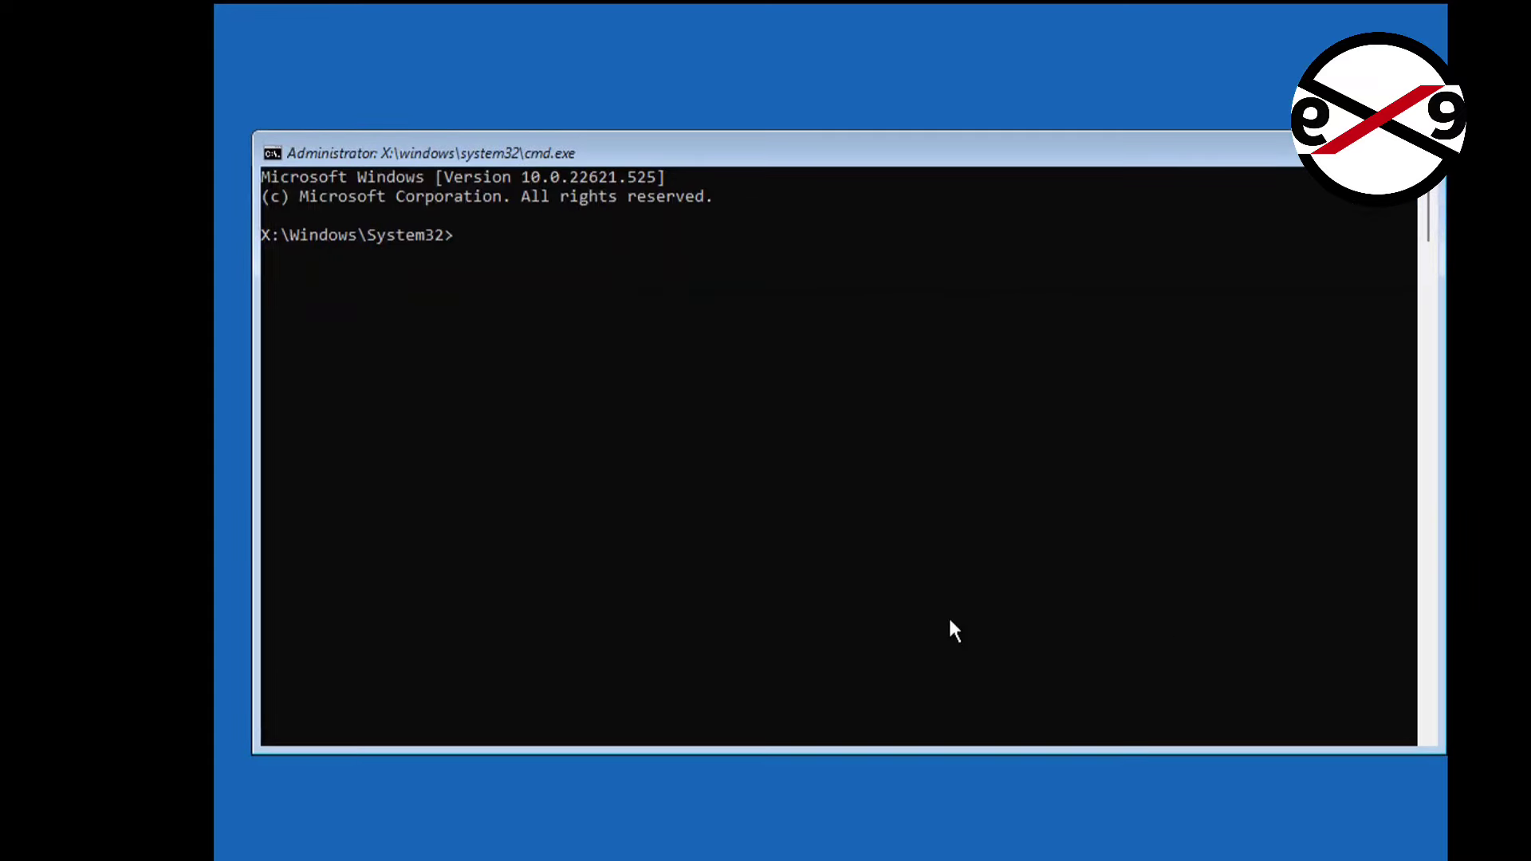
{"action": "type", "text": "bcdedit"}
{"action": "key", "text": "Return"}
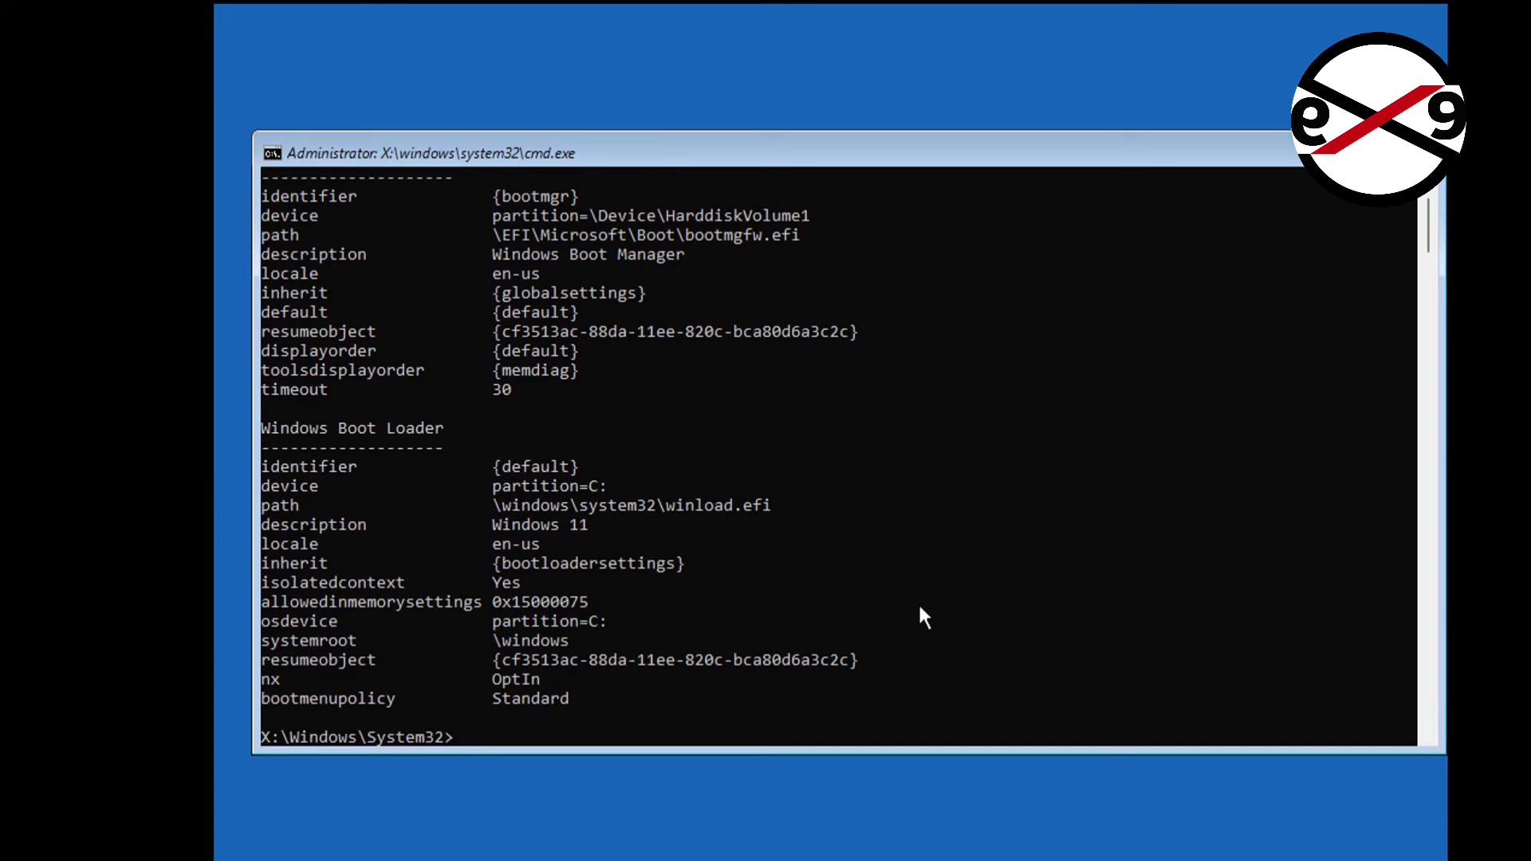
{"action": "left_click_drag", "start_coordinate": [483, 483], "coordinate": [712, 512]}
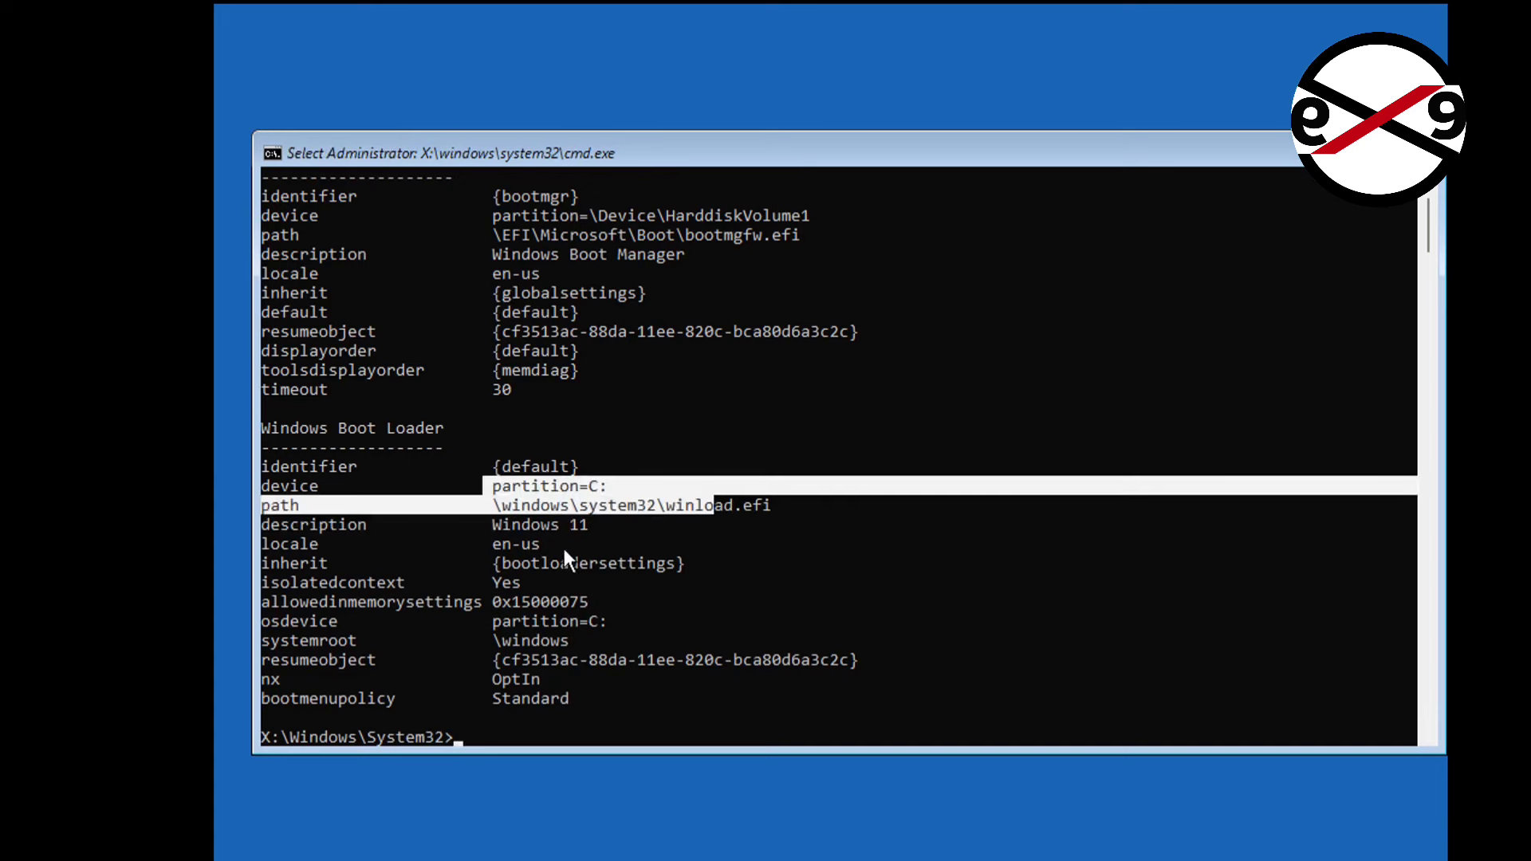
{"action": "key", "text": "Escape"}
{"action": "type", "text": "chkd"}
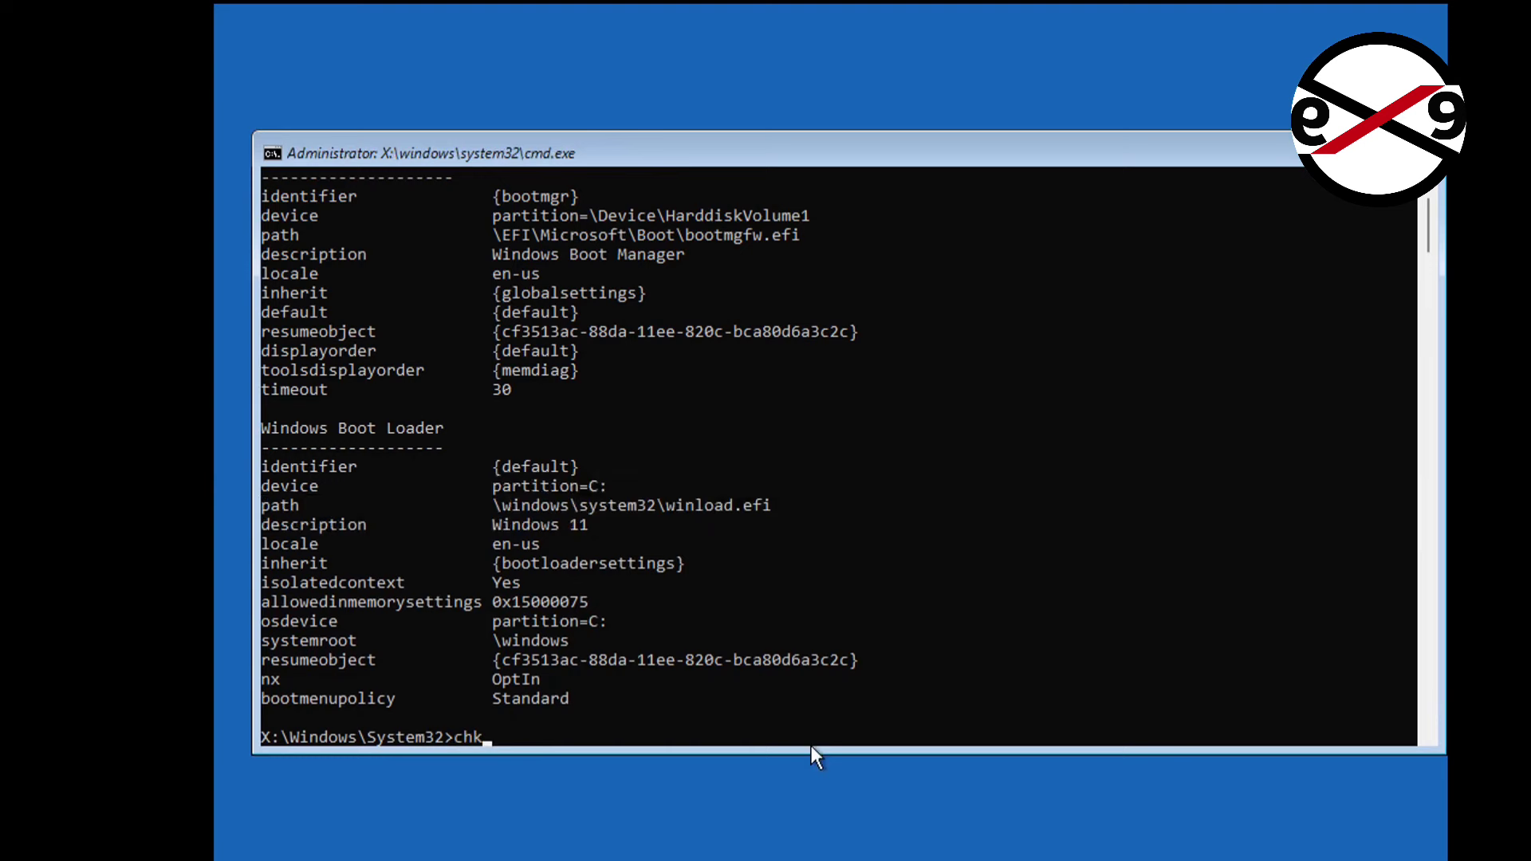
{"action": "type", "text": "sk /f /x /r c:"}
Run chkdsk /f /x /r c: until it reports file system corrections and 0 KB in bad sectors.
{"action": "key", "text": "Return"}
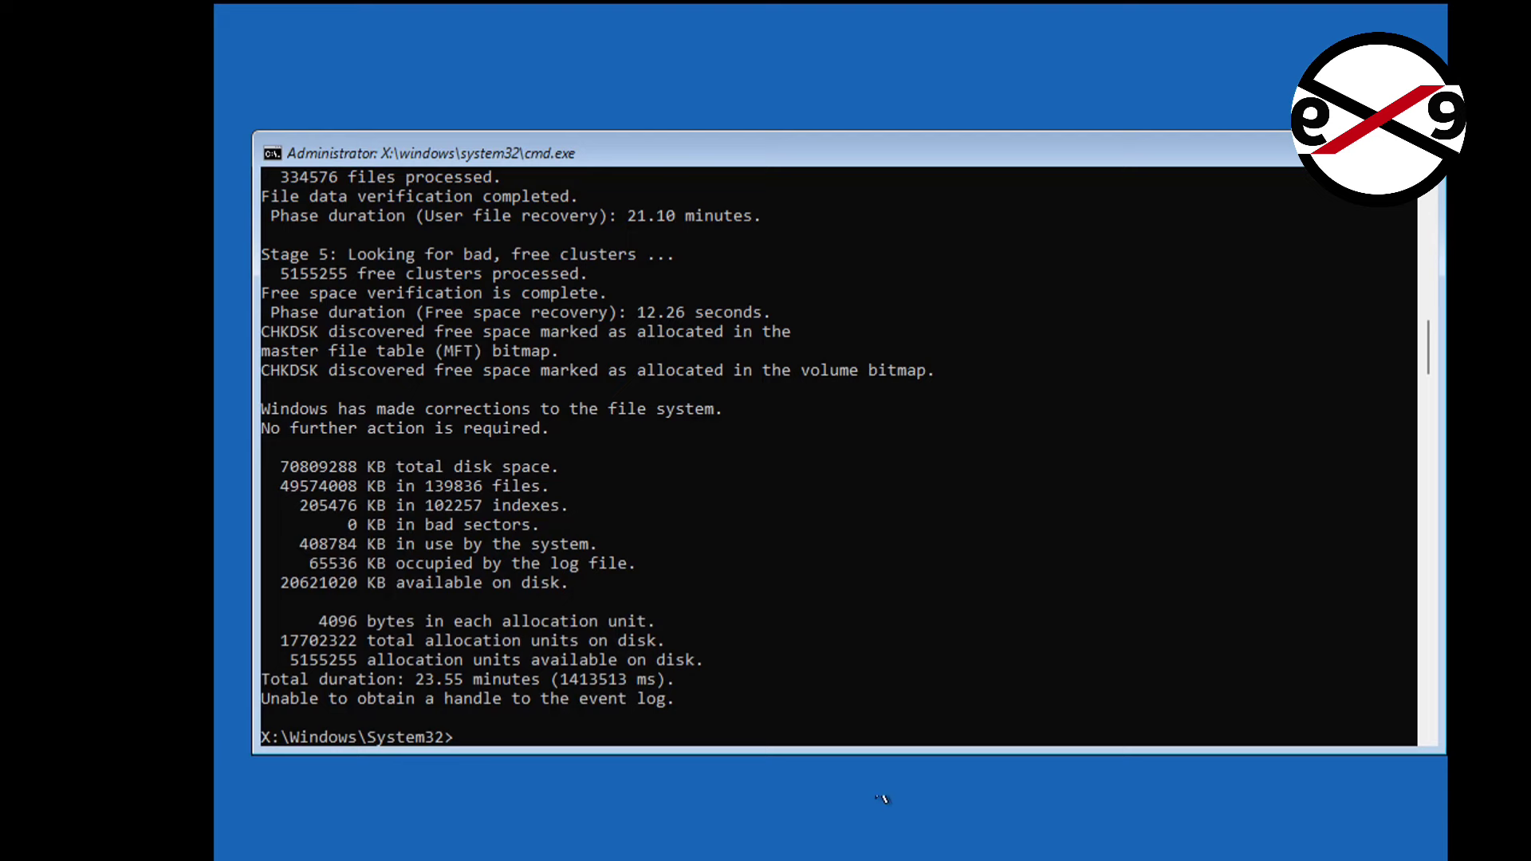
Exit the command prompt, keep the US keyboard layout, and return to Troubleshoot's Advanced options.
{"action": "left_click", "coordinate": [782, 658]}
{"action": "type", "text": "exit"}
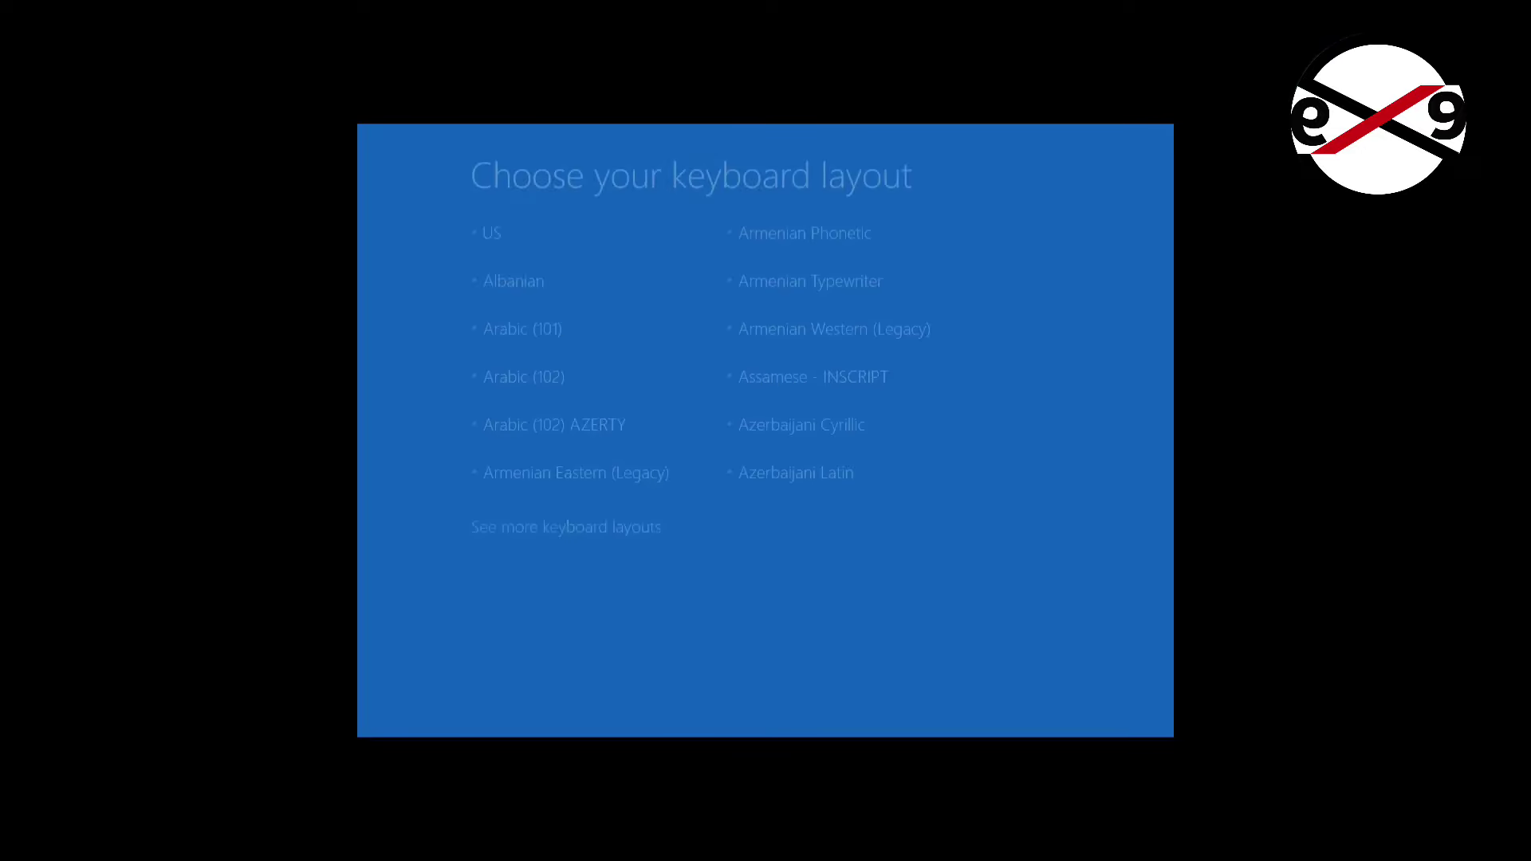
{"action": "key", "text": "Return"}
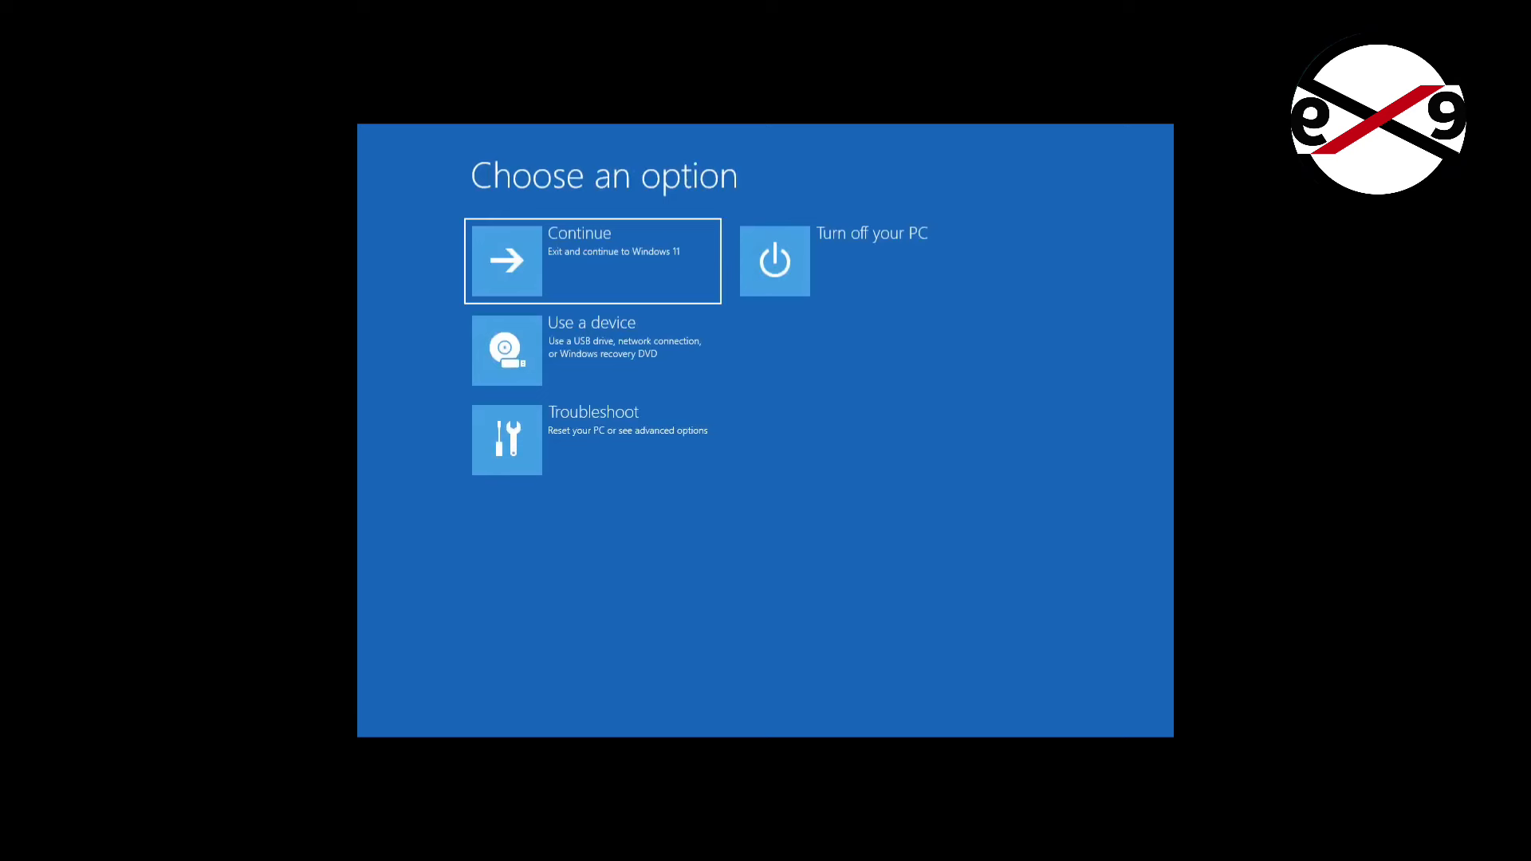
{"action": "key", "text": "Down"}
{"action": "key", "text": "Down"}
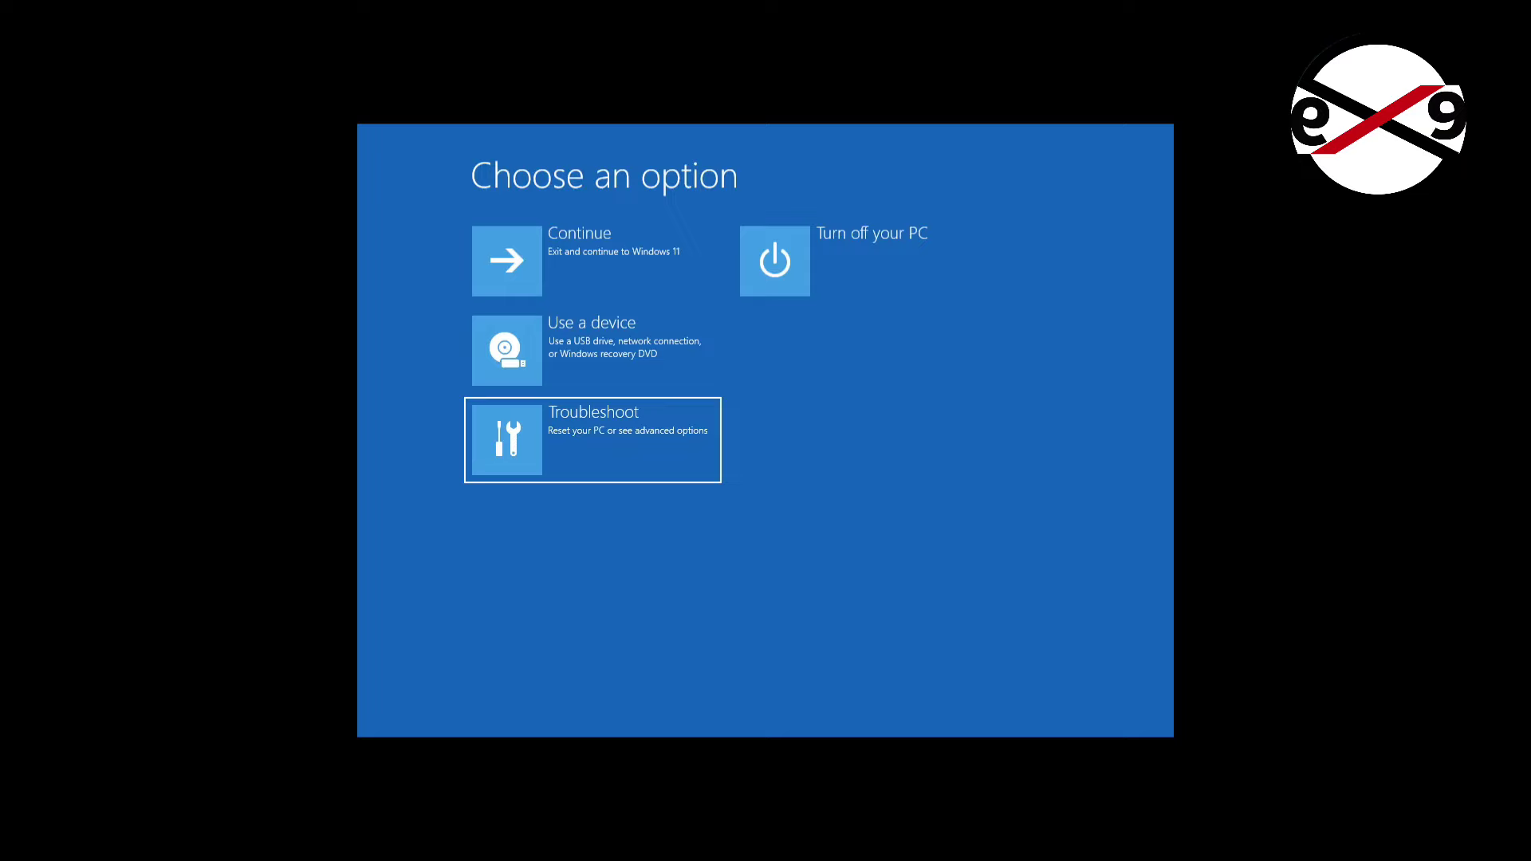
{"action": "key", "text": "Return"}
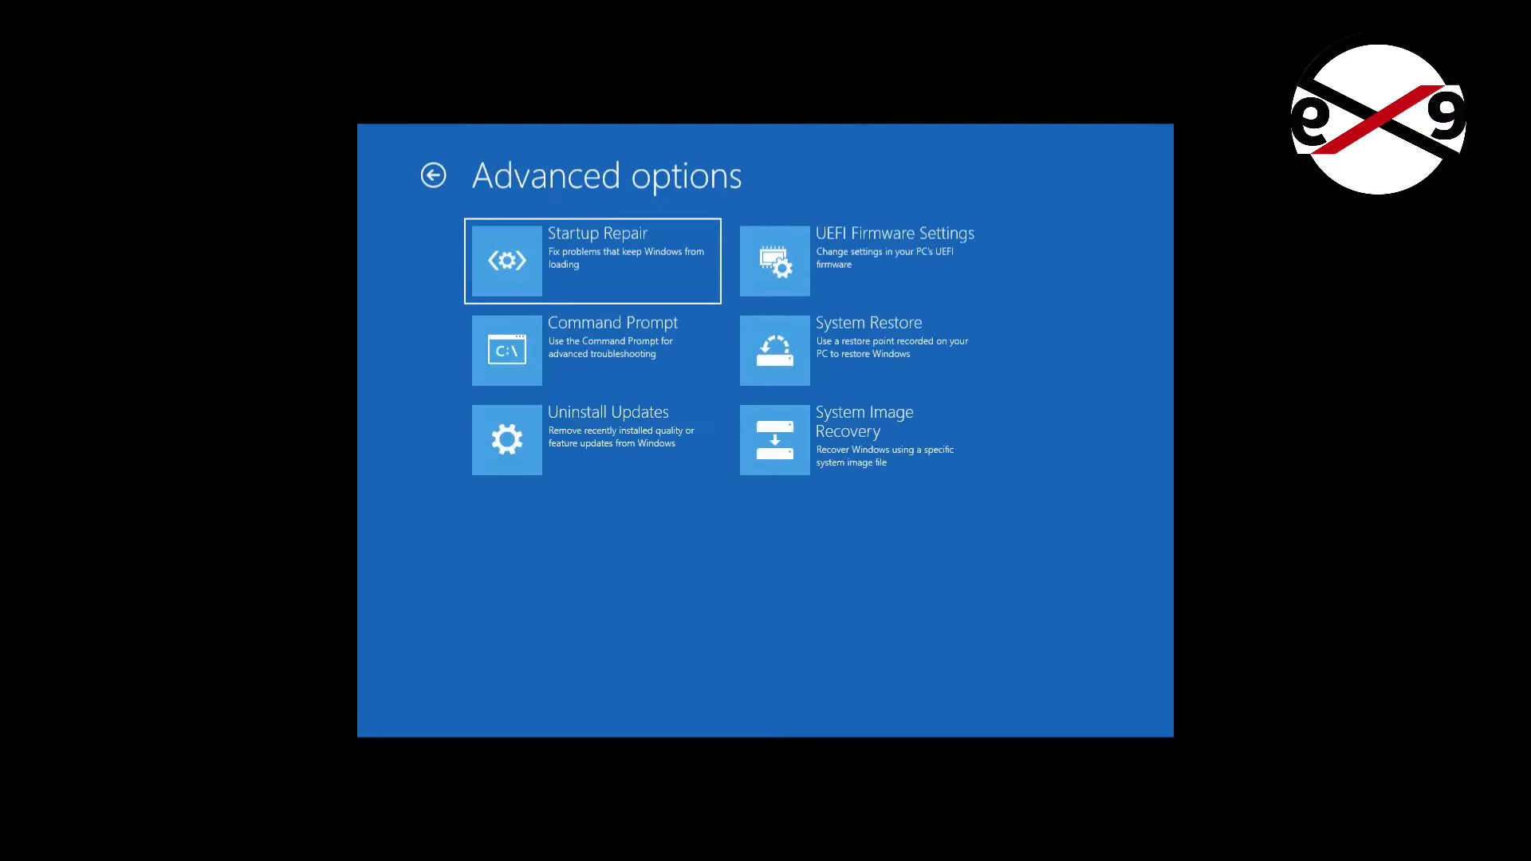
Reopen Command Prompt and list the boot configuration with bcdedit to check the loader partition.
{"action": "key", "text": "Down"}
{"action": "key", "text": "Return"}
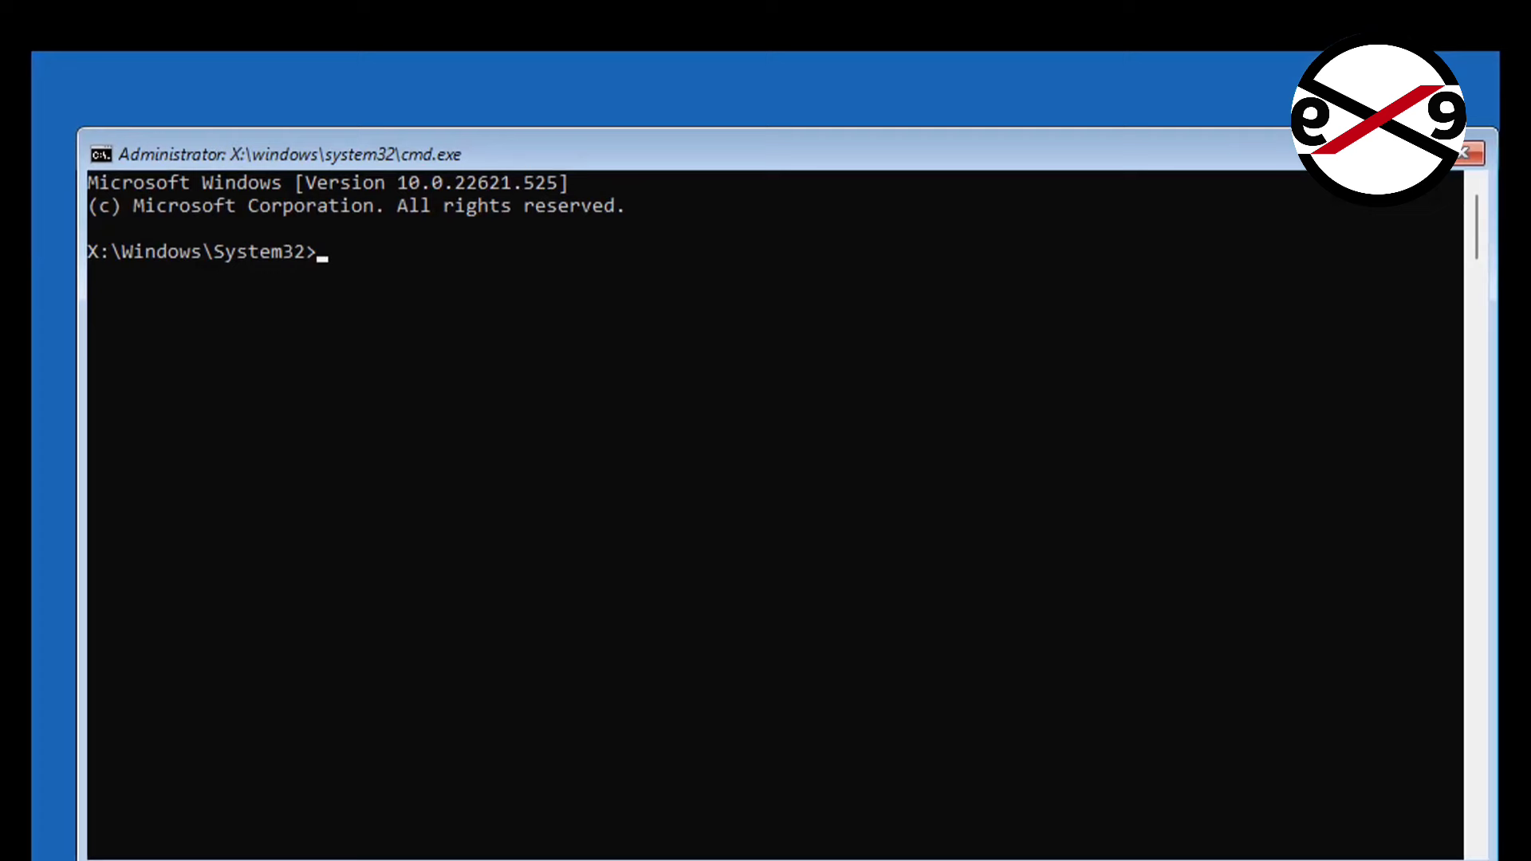
{"action": "type", "text": "bcdedit"}
{"action": "key", "text": "Return"}
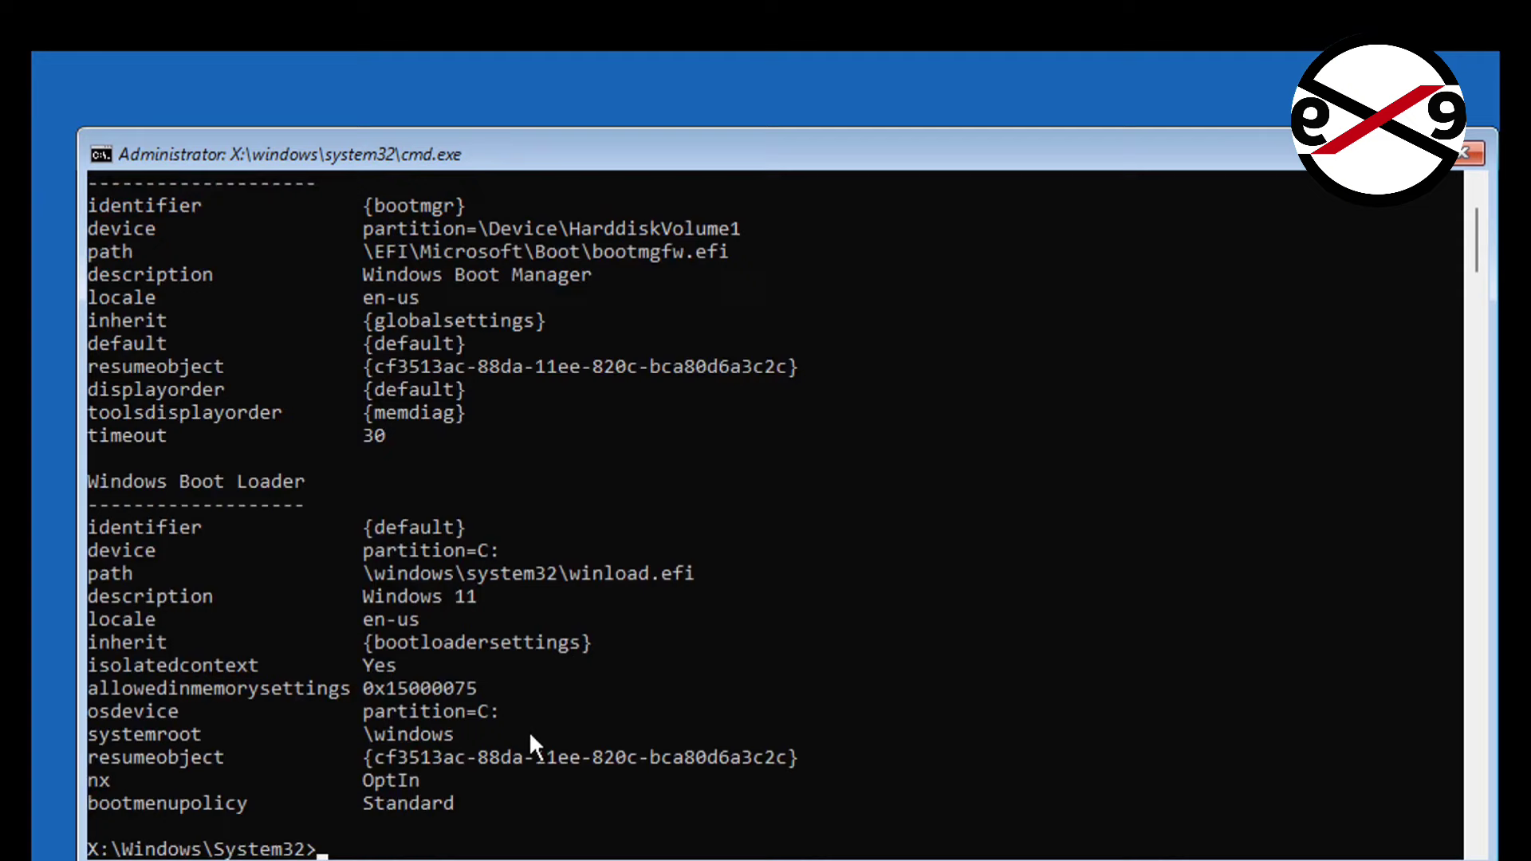
{"action": "left_click_drag", "start_coordinate": [355, 550], "coordinate": [671, 581]}
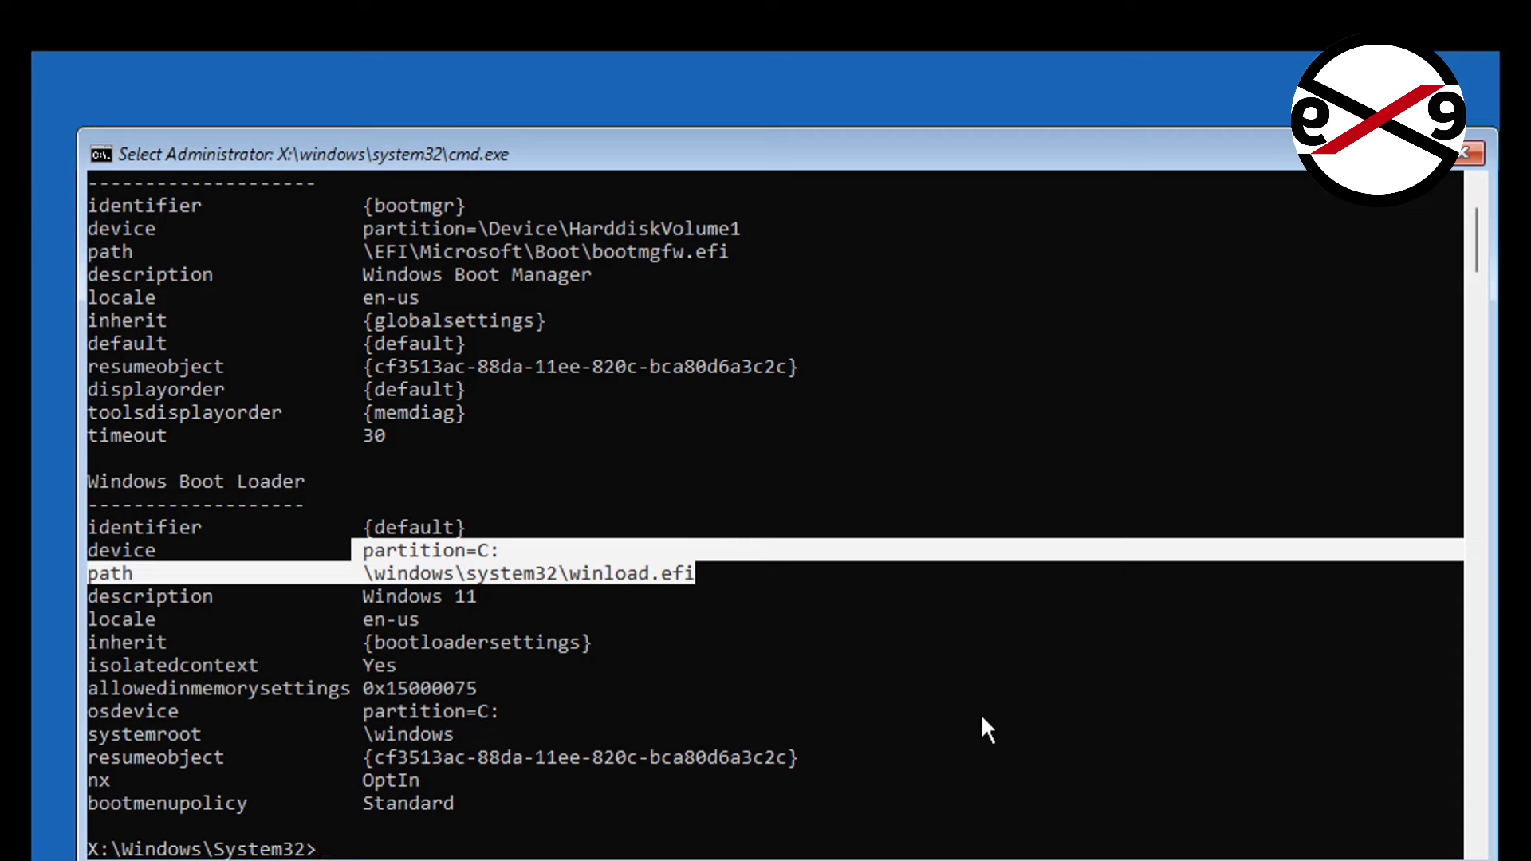
Run bootrec /fixboot, bootsect /nt60 sys, bootrec /fixboot again, then bootrec /fixmbr.
{"action": "type", "text": "bootre"}
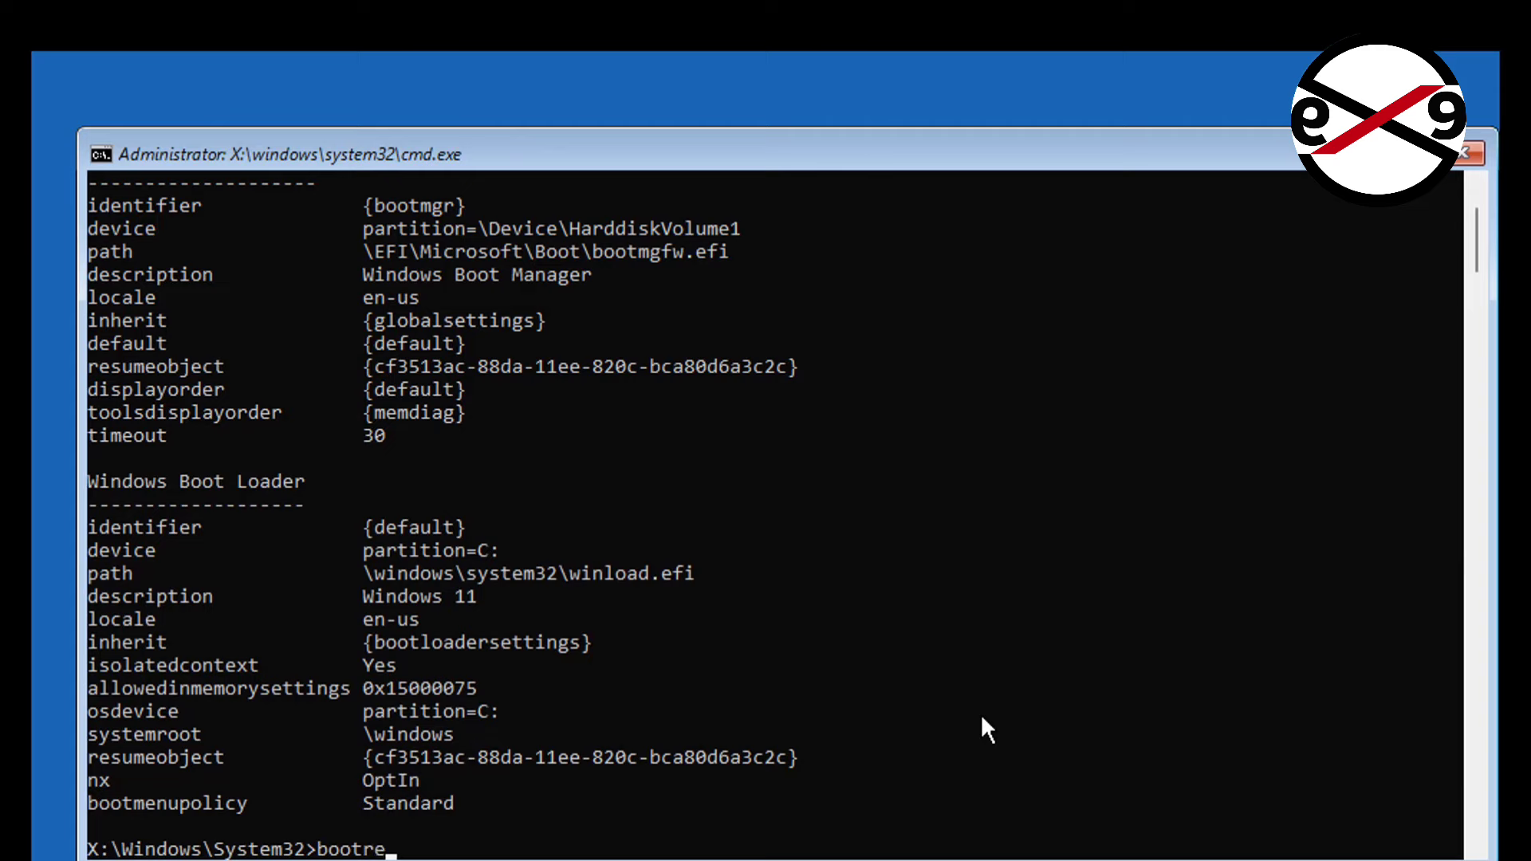
{"action": "type", "text": "c /fix"}
{"action": "type", "text": "boo"}
{"action": "type", "text": "t"}
{"action": "key", "text": "Return"}
{"action": "type", "text": "b"}
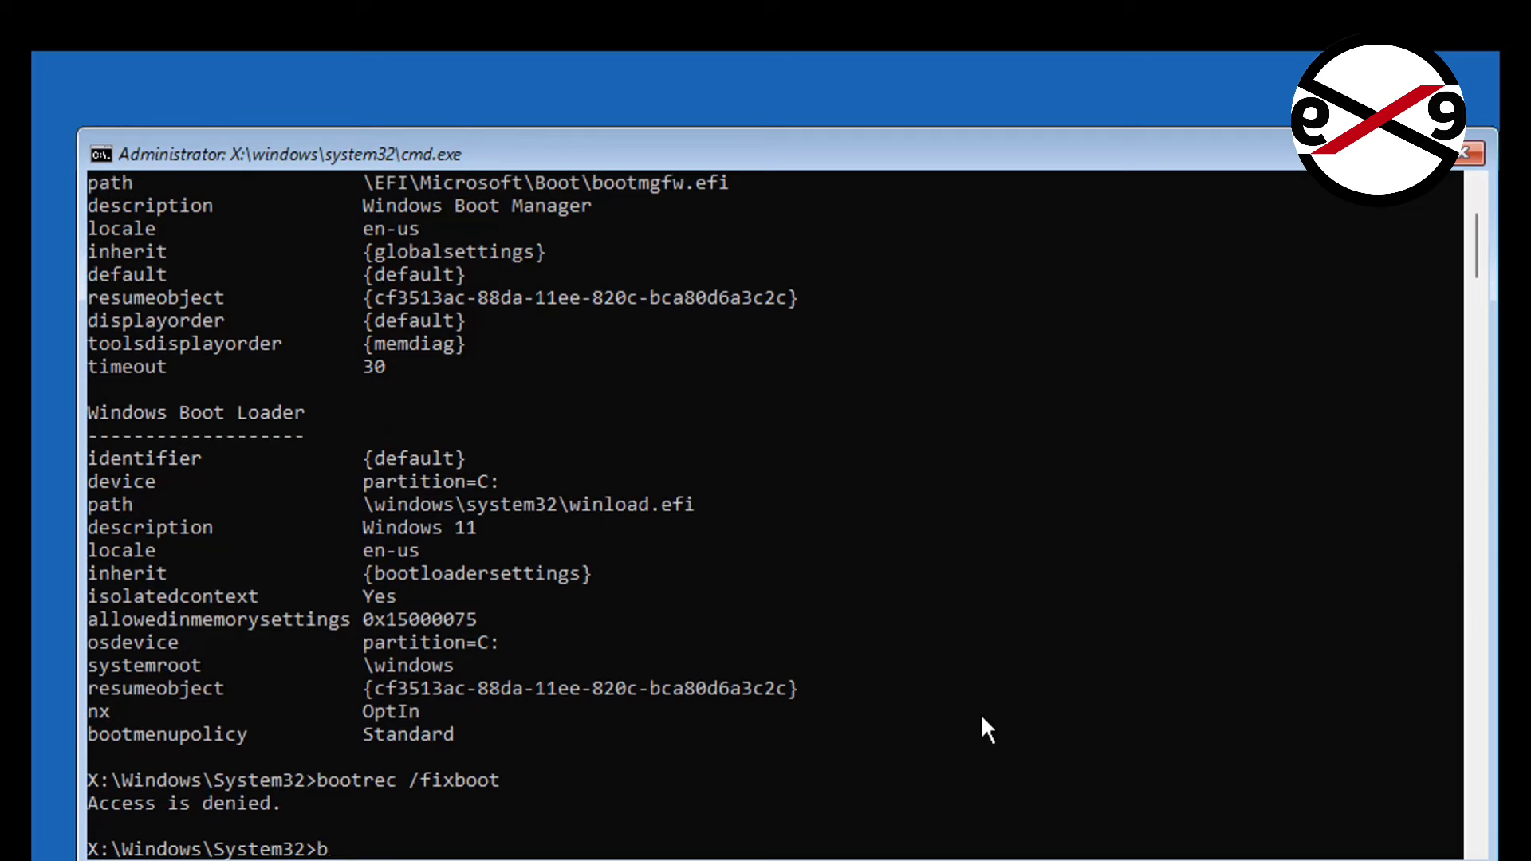
{"action": "type", "text": "ootsect /nt60"}
{"action": "type", "text": " sys"}
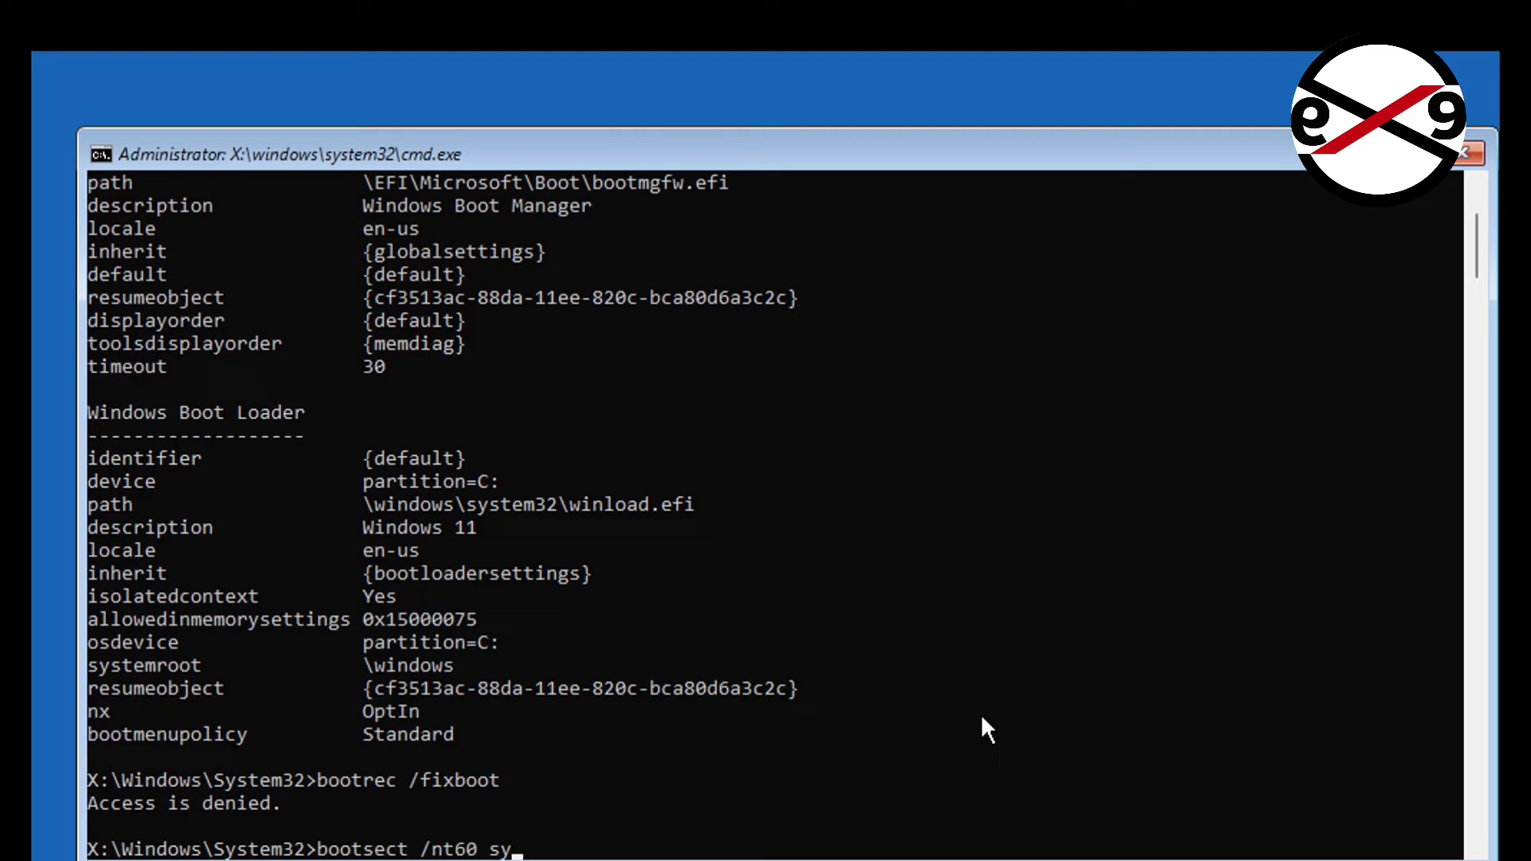
{"action": "key", "text": "Return"}
{"action": "type", "text": "boo"}
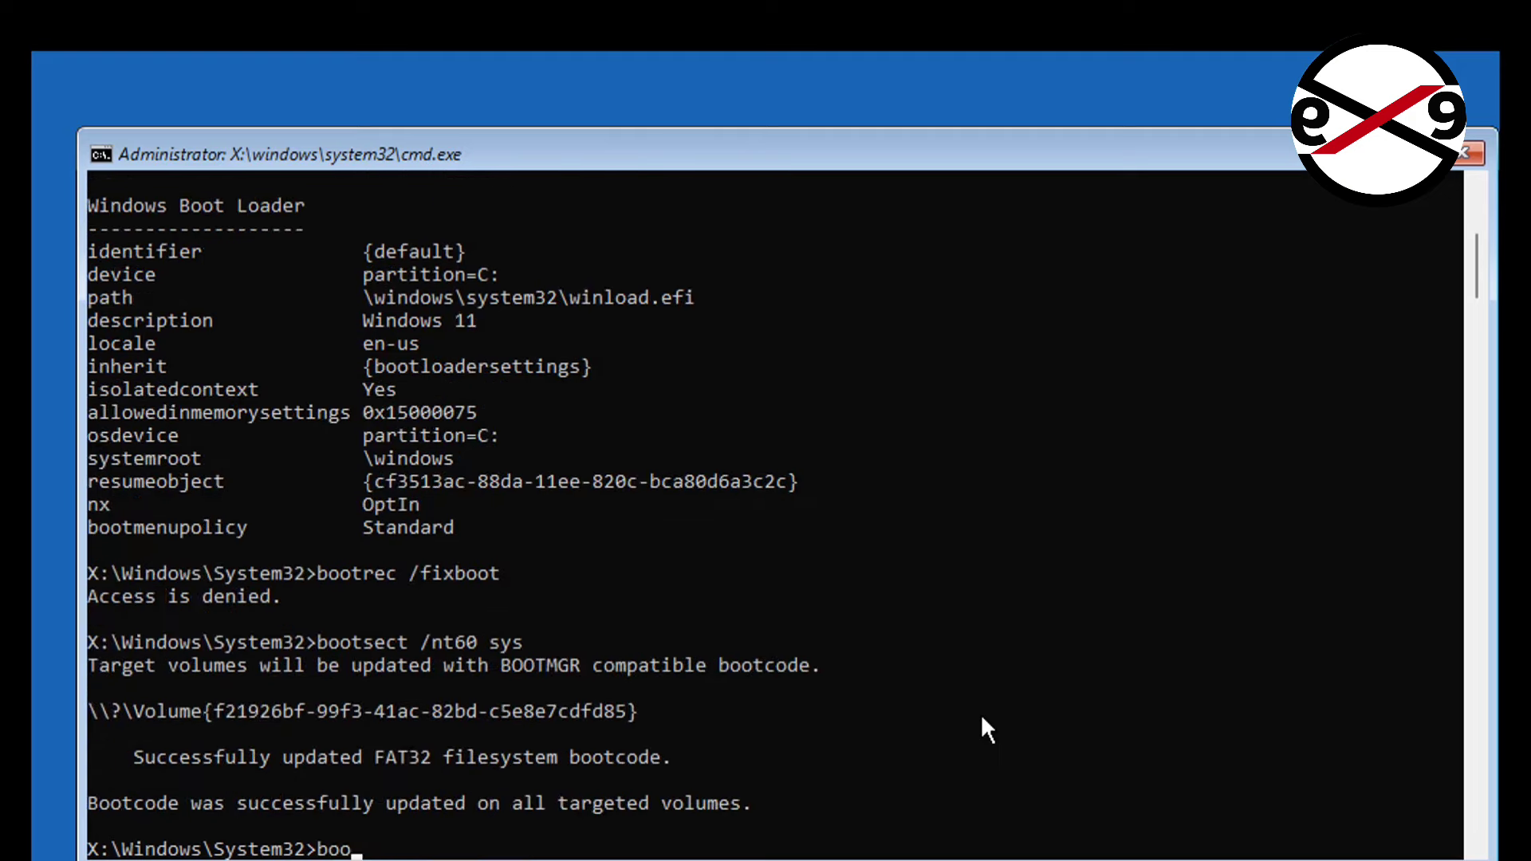
{"action": "type", "text": "trec /fixbootrec /fixbo"}
{"action": "key", "text": "Return"}
{"action": "type", "text": "boot"}
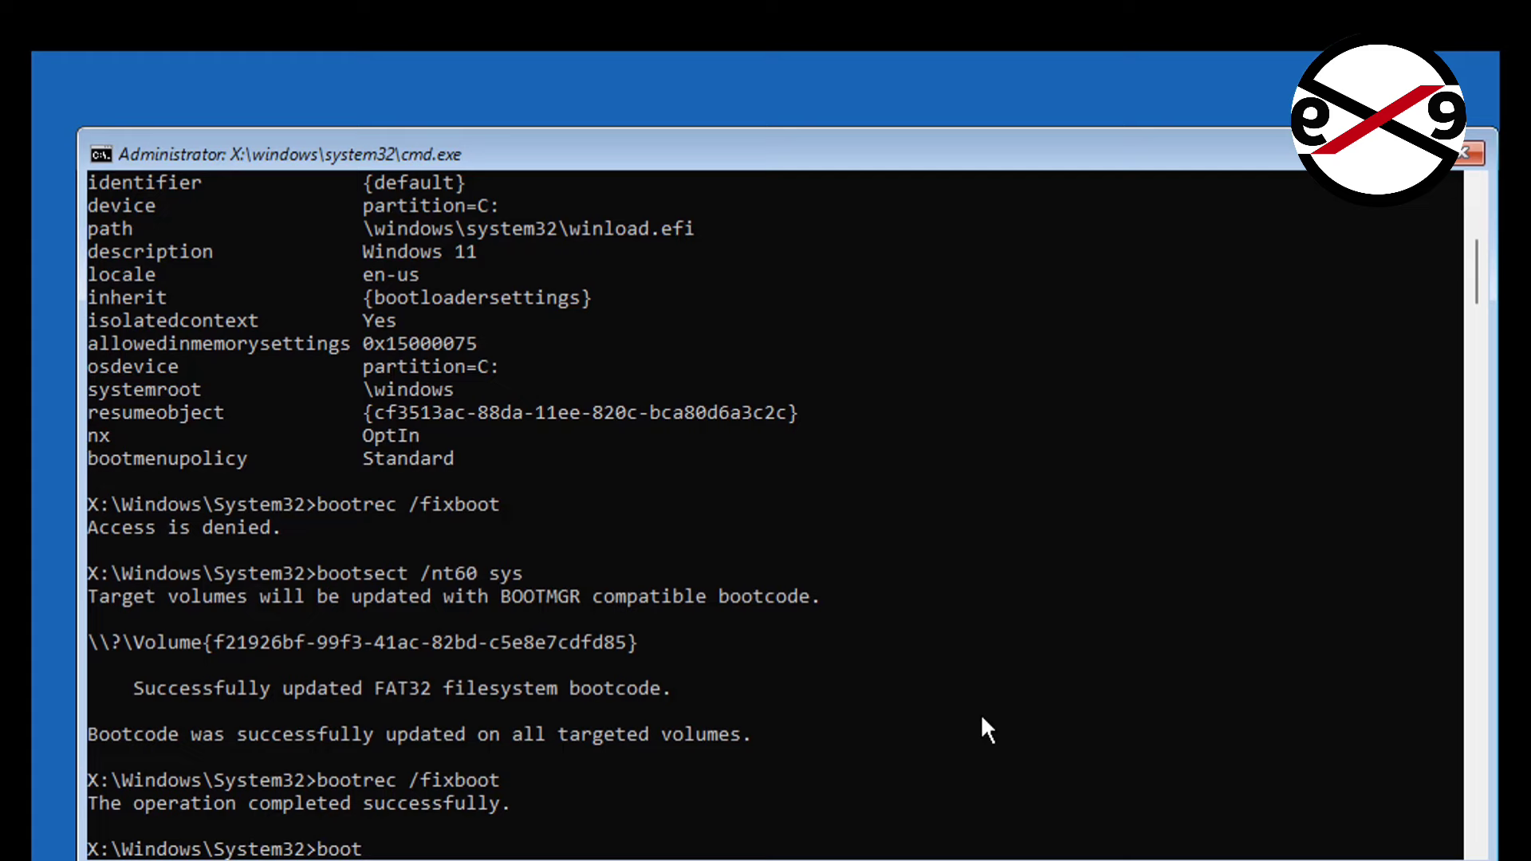
{"action": "type", "text": "rec /fixmbr"}
{"action": "key", "text": "Return"}
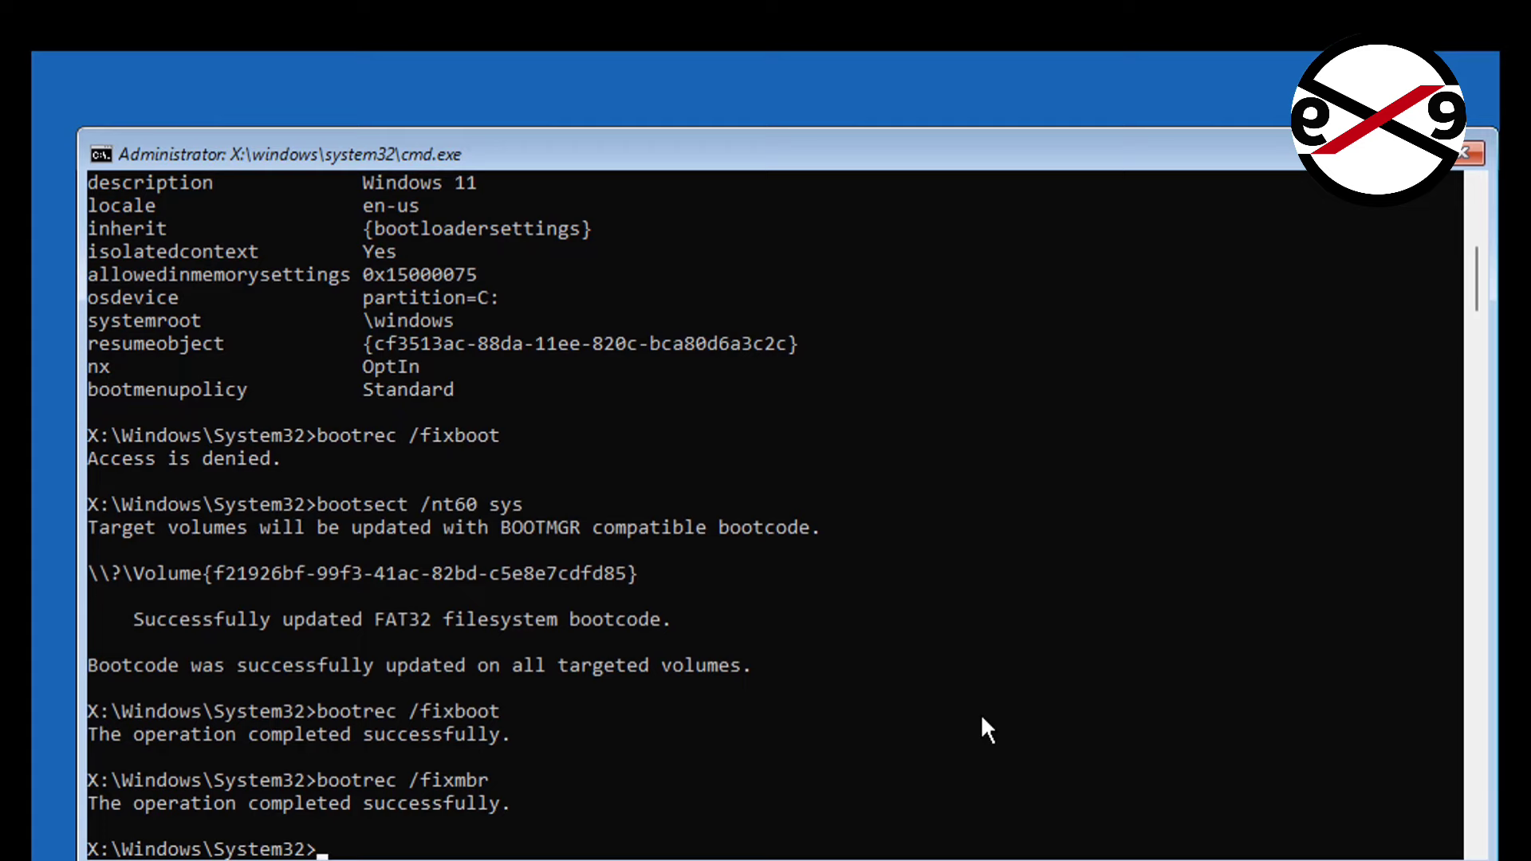
In DiskPart, list disks, select disk 0, list its volumes, and select the hidden FAT32 volume 2.
{"action": "type", "text": "diskpart"}
{"action": "key", "text": "Return"}
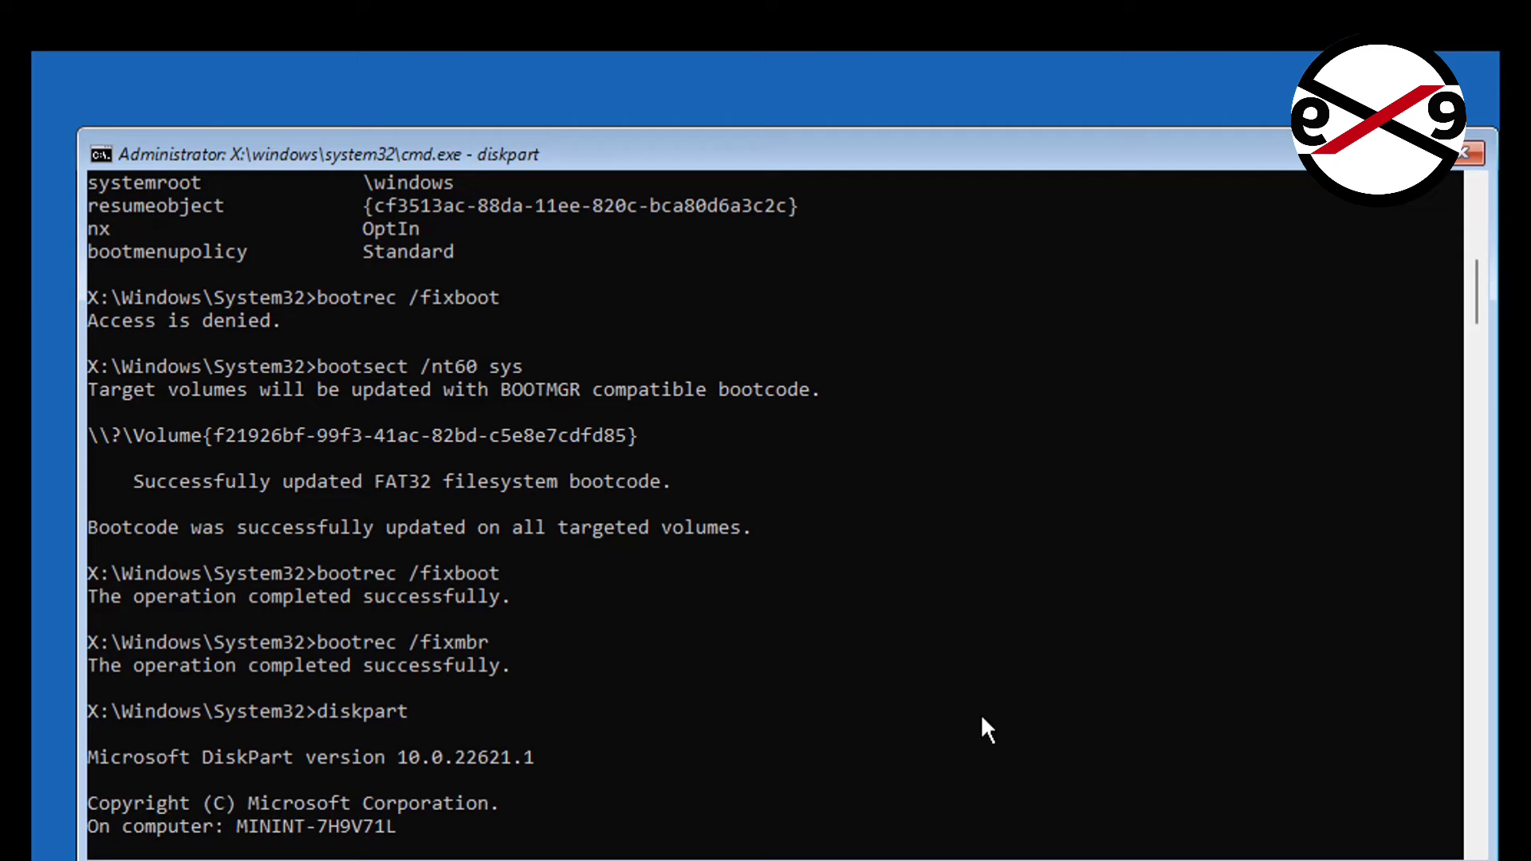
{"action": "type", "text": "list"}
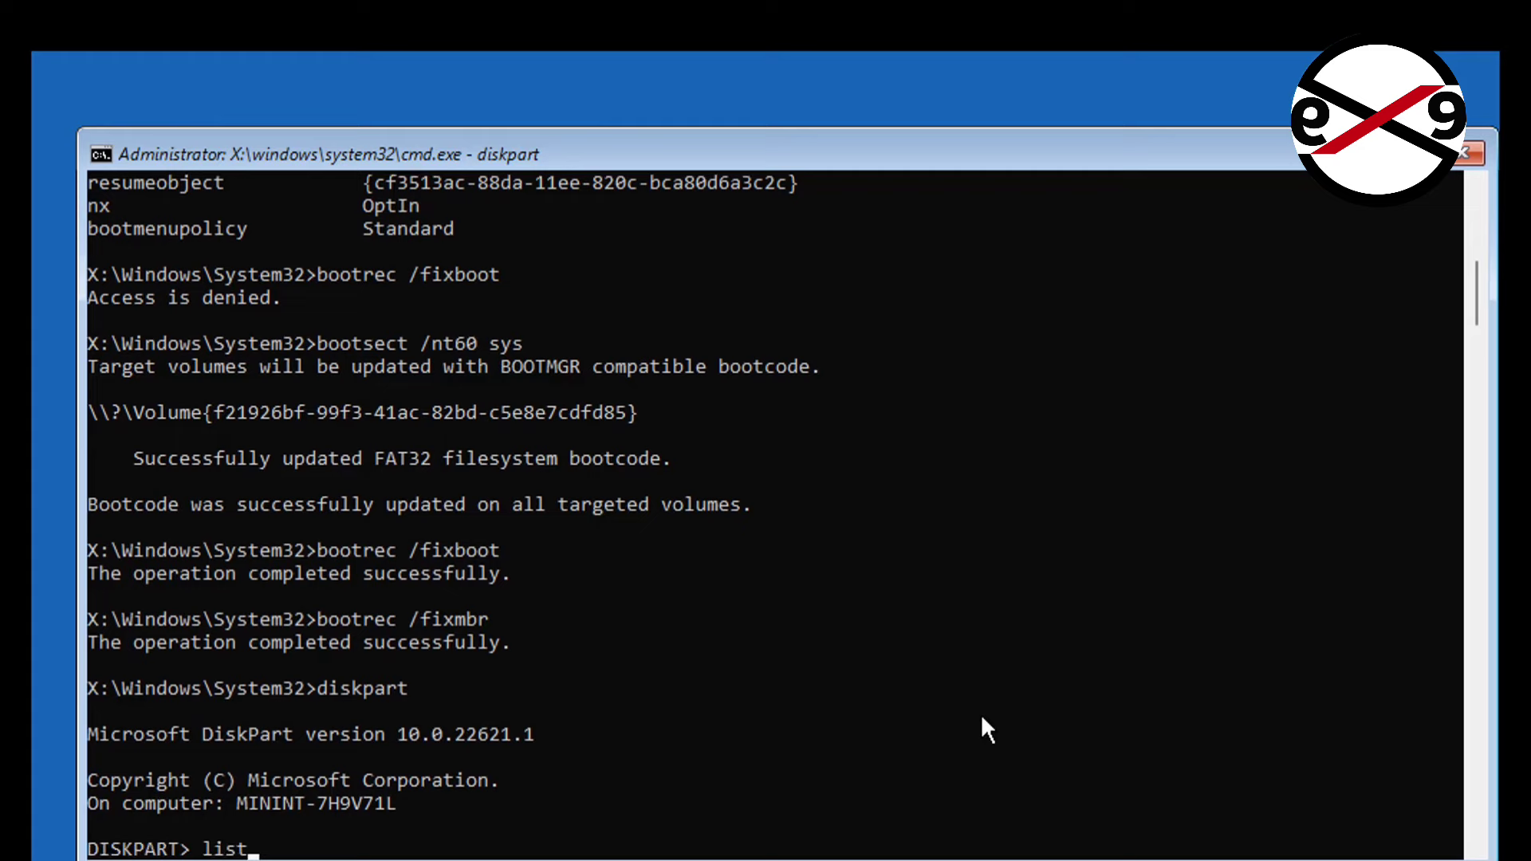
{"action": "type", "text": " disk"}
{"action": "key", "text": "Return"}
{"action": "type", "text": "sel"}
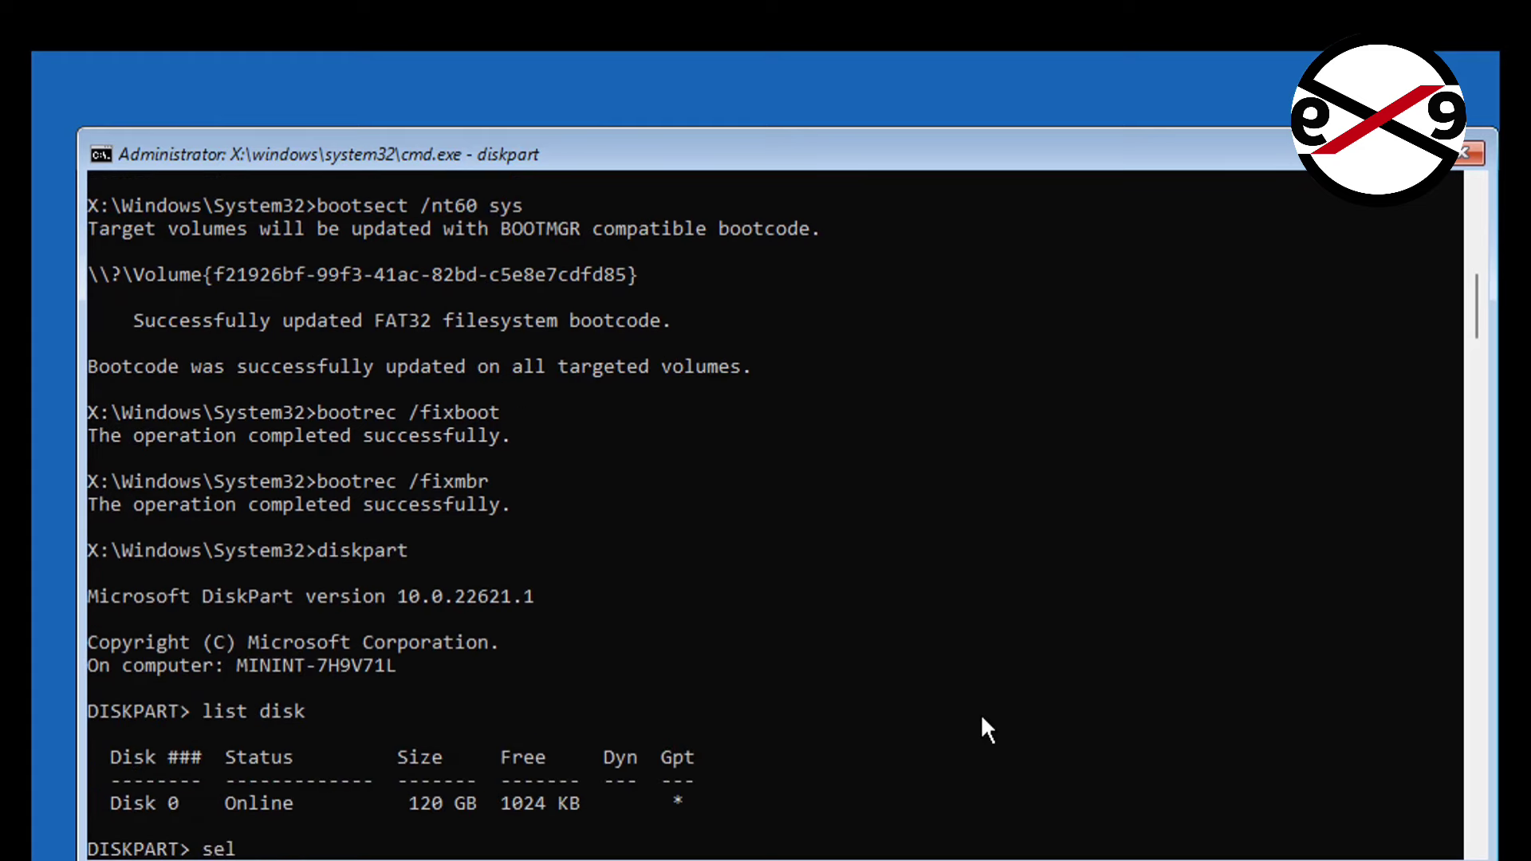
{"action": "type", "text": "ect disk 0"}
{"action": "key", "text": "Return"}
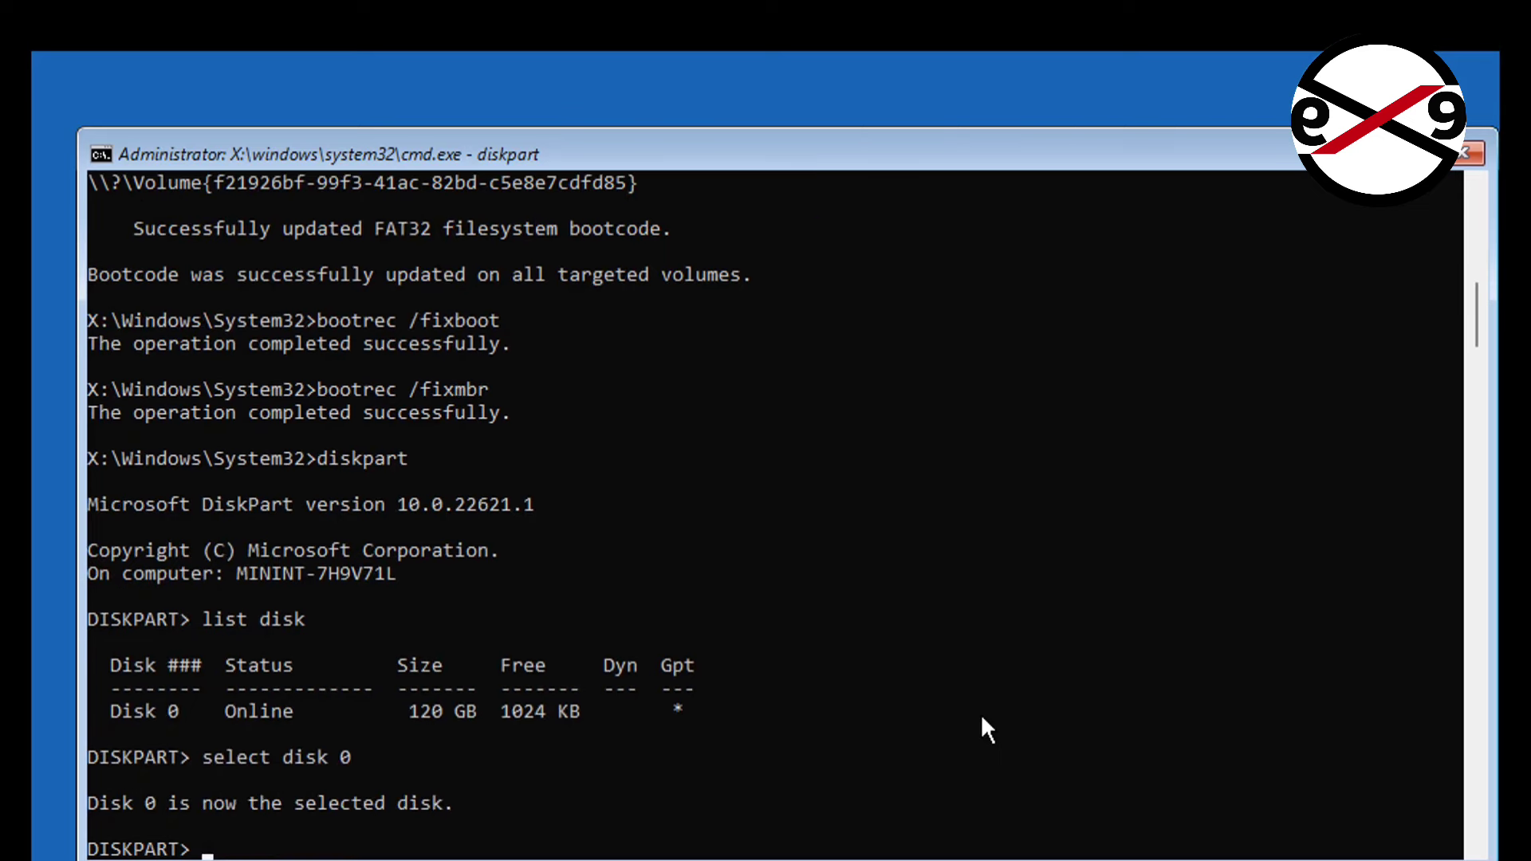
{"action": "type", "text": "list vol"}
{"action": "key", "text": "Return"}
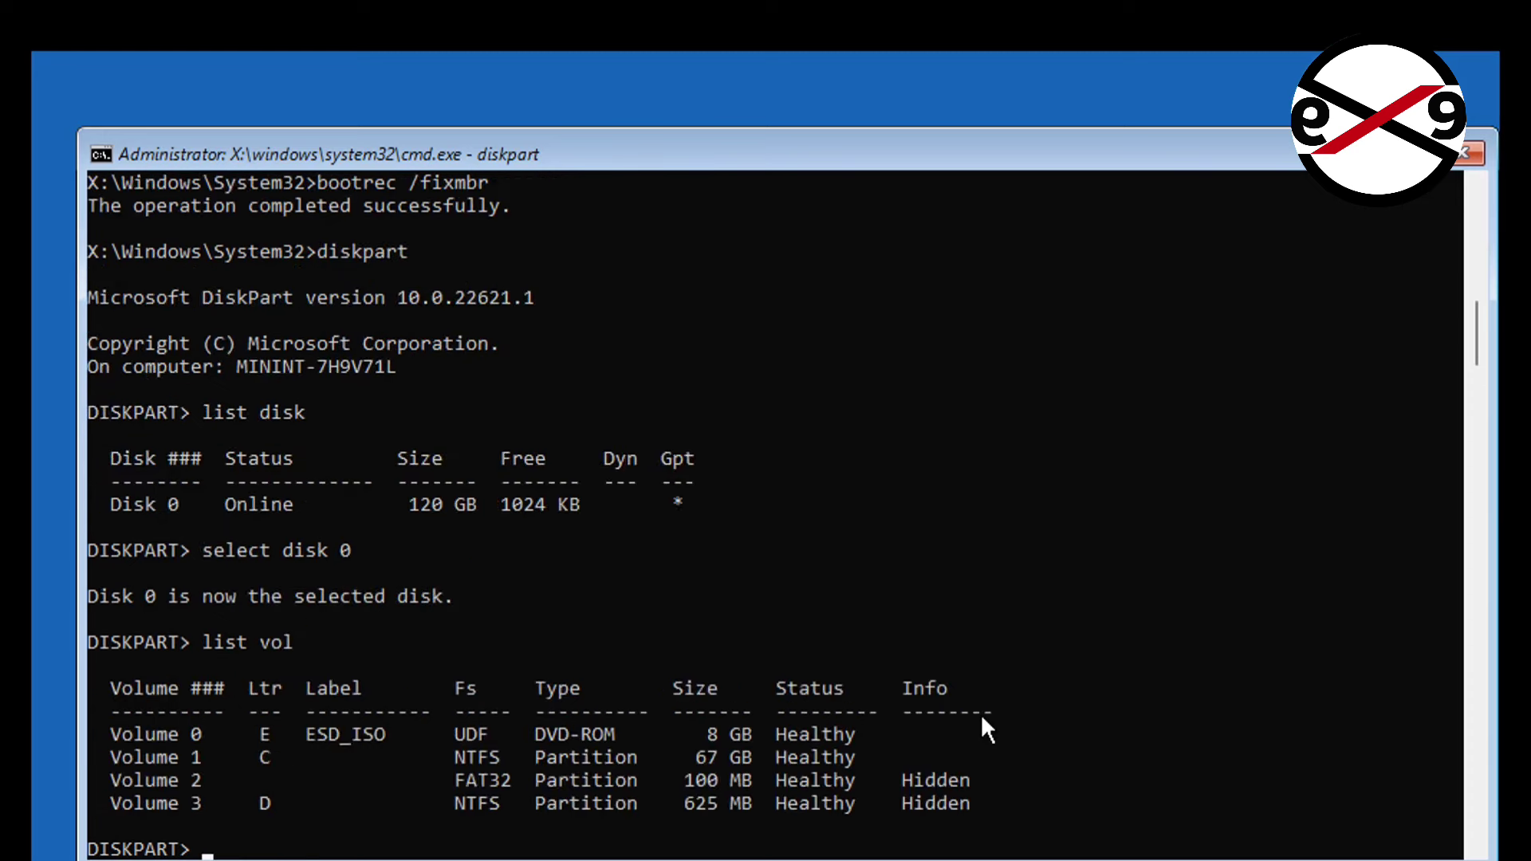
{"action": "type", "text": "select volume 2"}
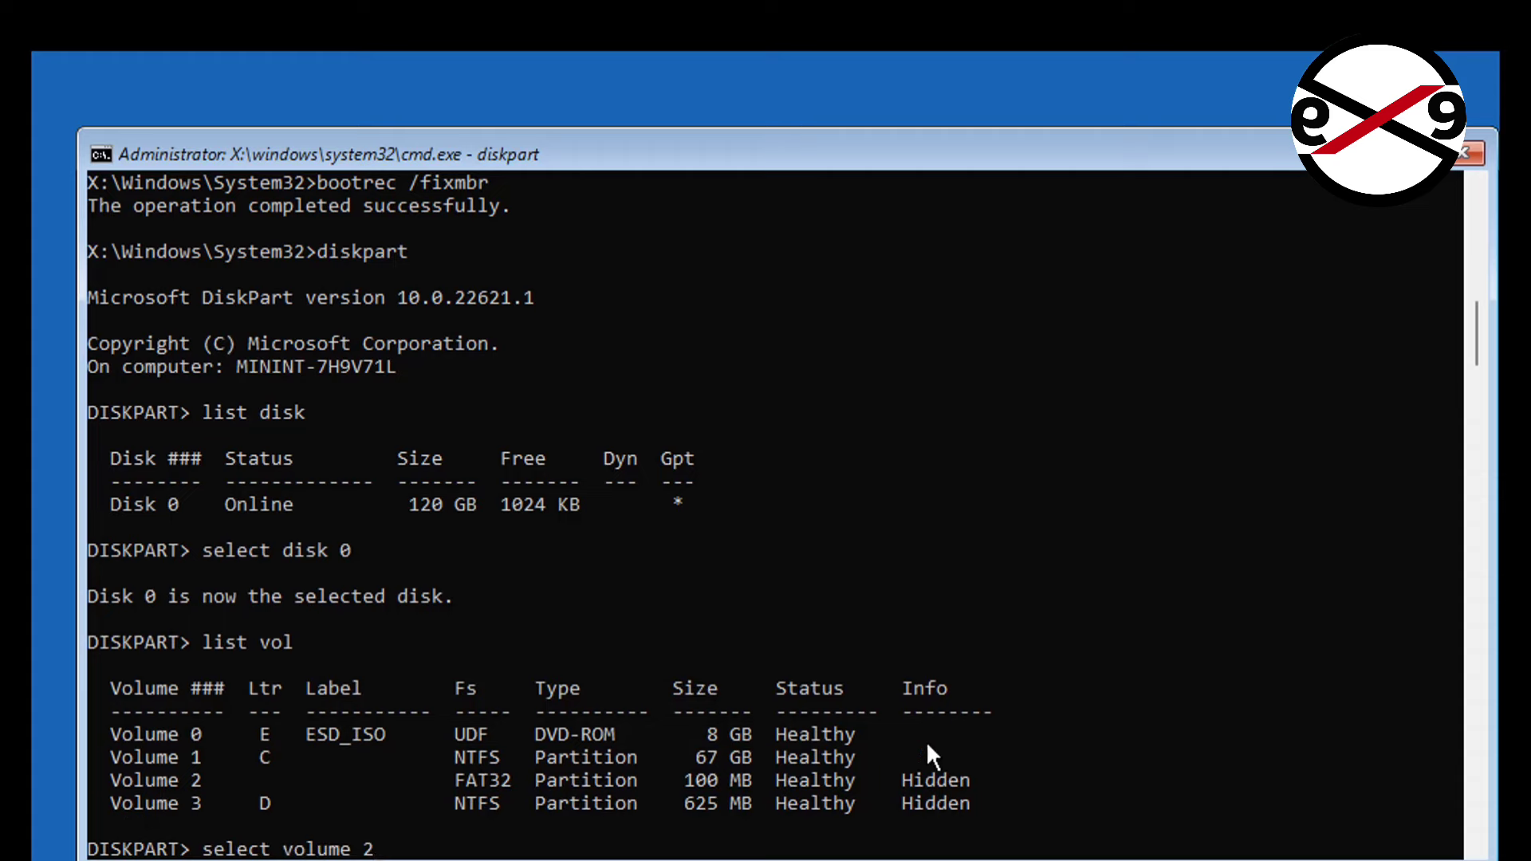
{"action": "key", "text": "Return"}
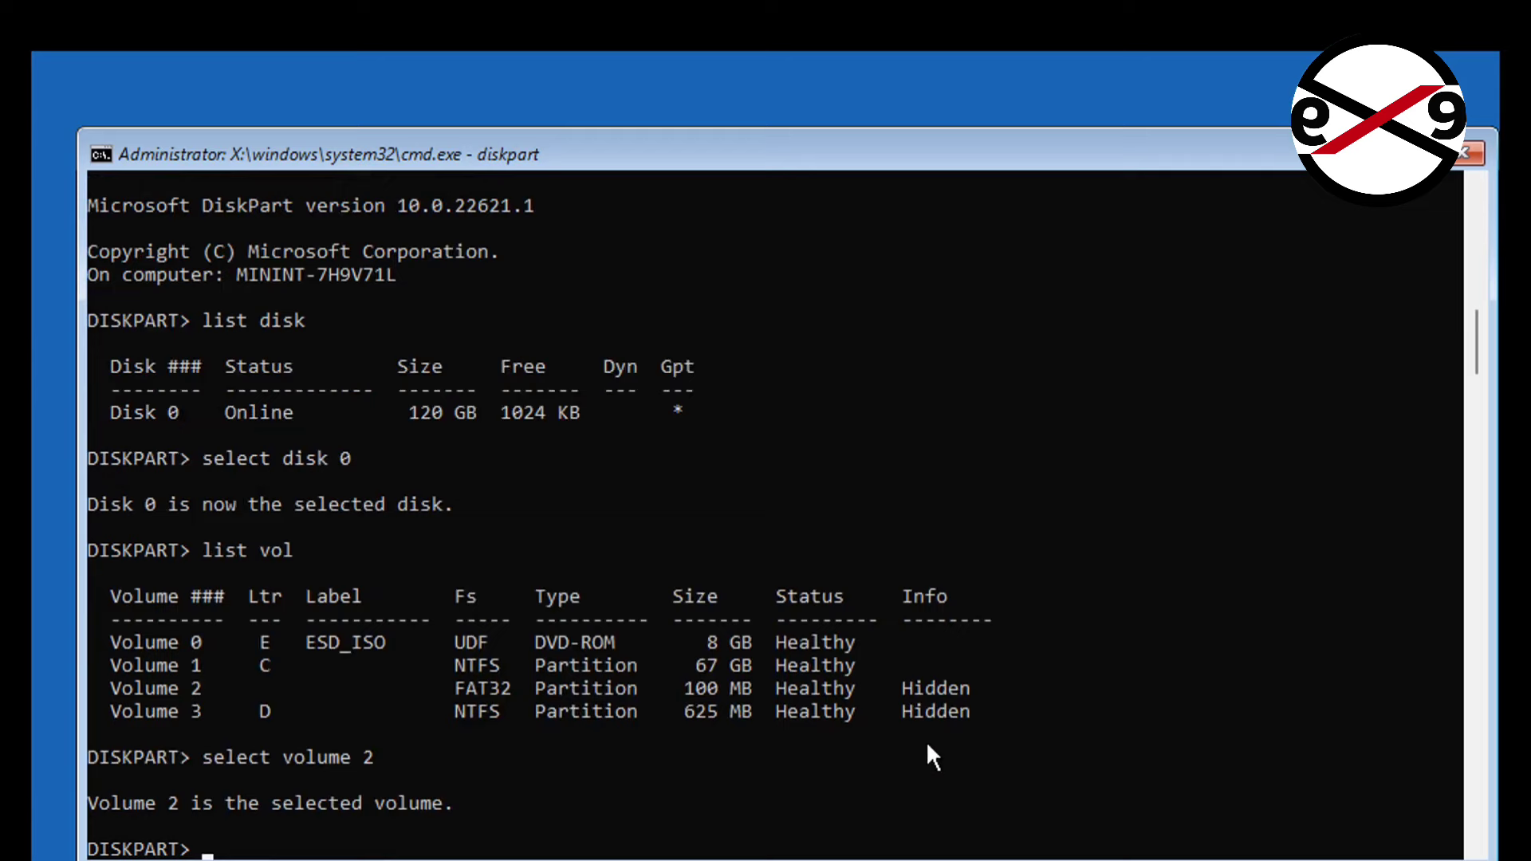
Assign volume 2 drive letter M, exit DiskPart, and type attrib m:\efi\microsoft\boot.
{"action": "type", "text": "assign d"}
{"action": "key", "text": "BackSpace"}
{"action": "type", "text": "lette"}
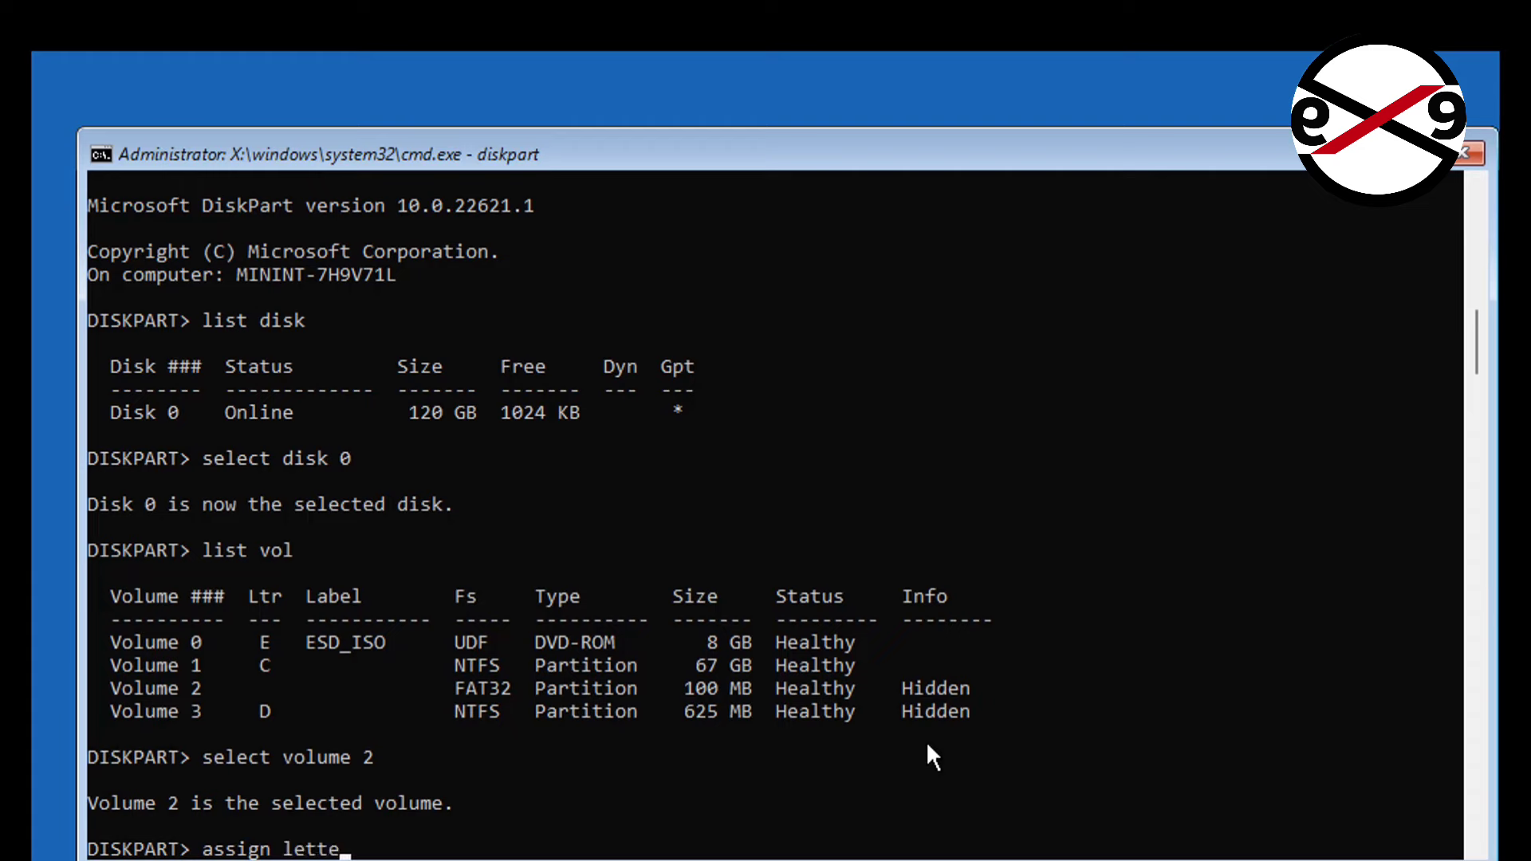
{"action": "type", "text": "r=m"}
{"action": "key", "text": "Return"}
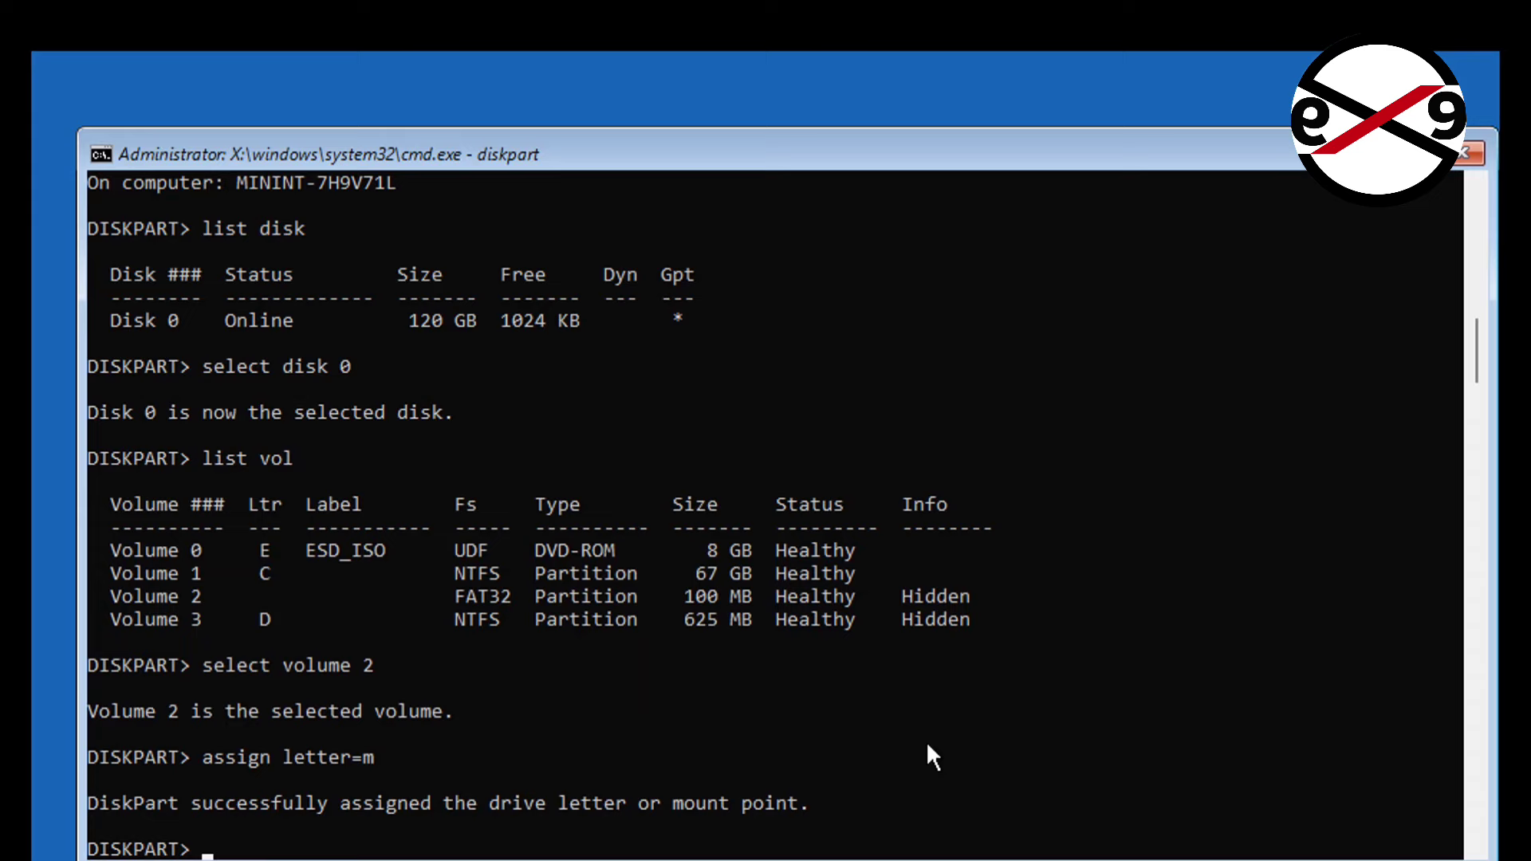
{"action": "type", "text": "exit"}
{"action": "key", "text": "Return"}
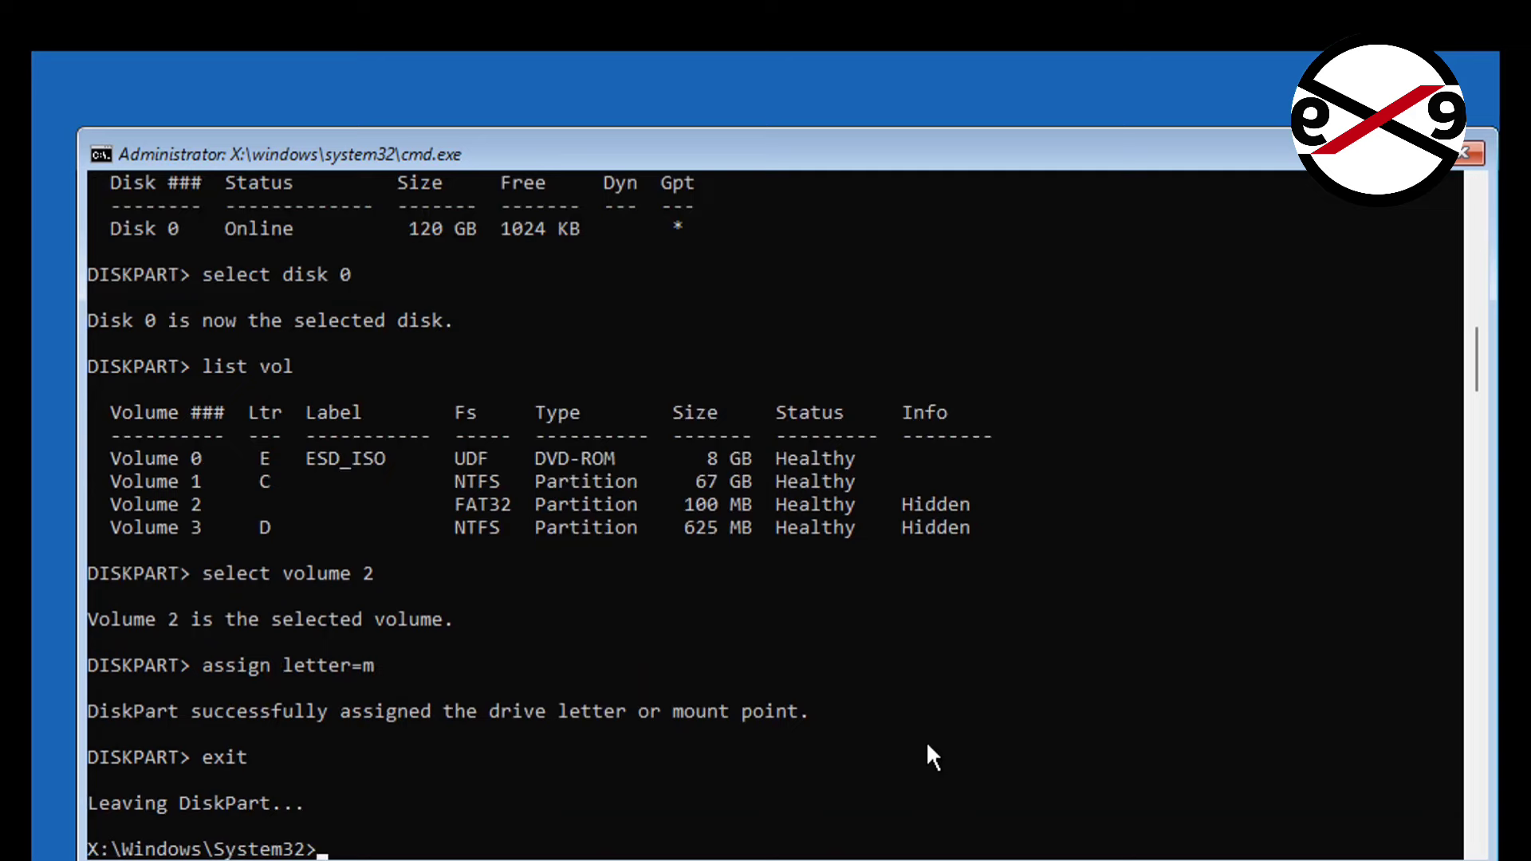
Run attrib on m:\efi\microsoft\boot\bcd with -h -r -s to unhide and unlock it.
{"action": "type", "text": "attrib m:\\efi\\microsoft\\boot"}
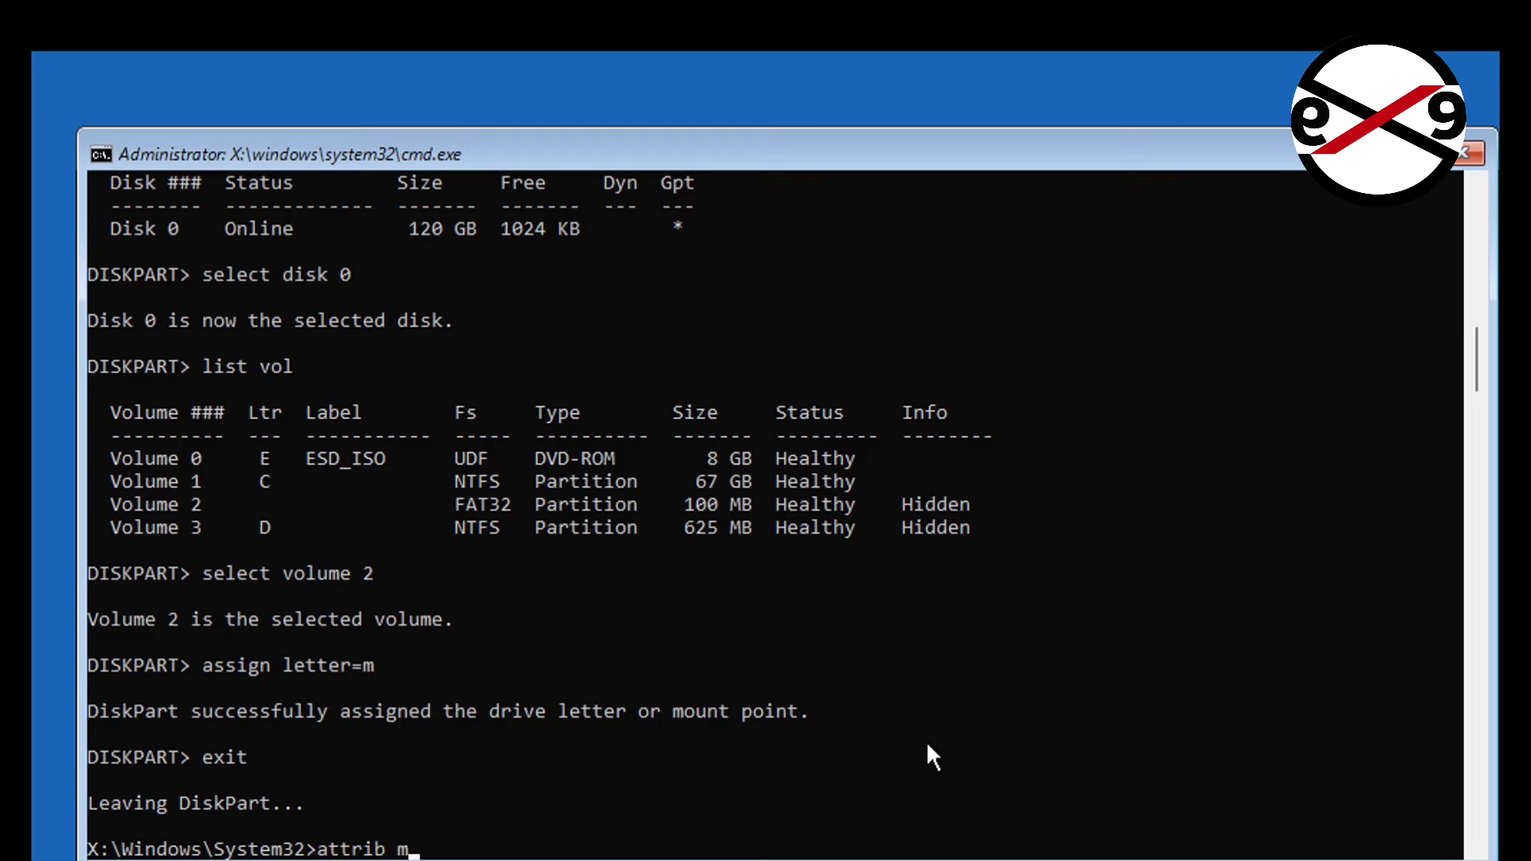
Assign volume 2 drive letter M, exit DiskPart, and type attrib m:\efi\microsoft\boot.
Run attrib on m:\efi\microsoft\boot\bcd with -h -r -s to unhide and unlock it.
{"action": "type", "text": " m:\\efi\\microsof"}
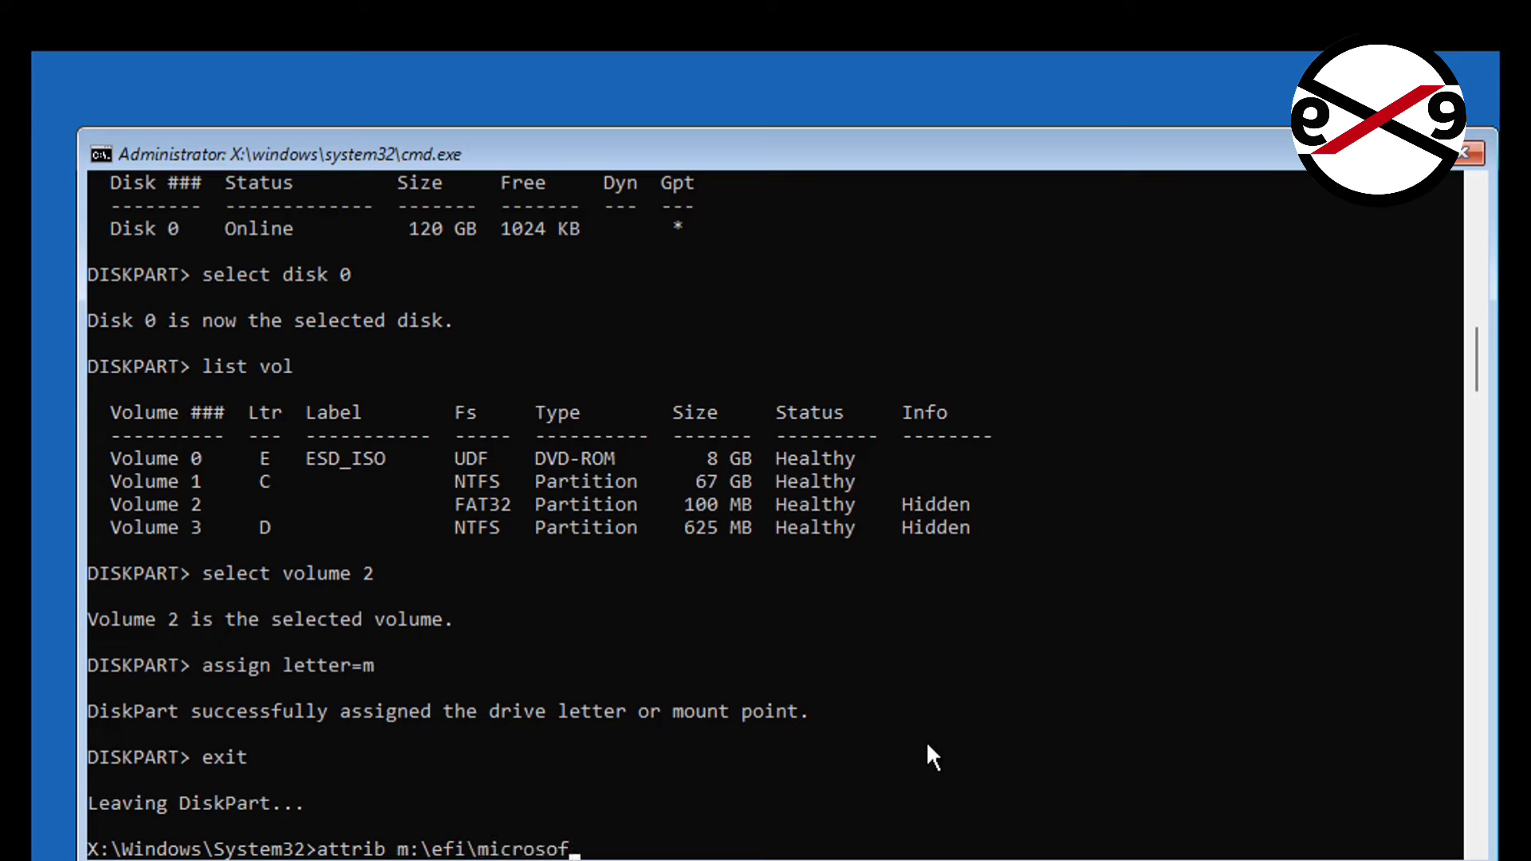
{"action": "type", "text": "t\\boot"}
{"action": "key", "text": "BackSpace"}
{"action": "type", "text": "\\bcd -h -r -h -r -s"}
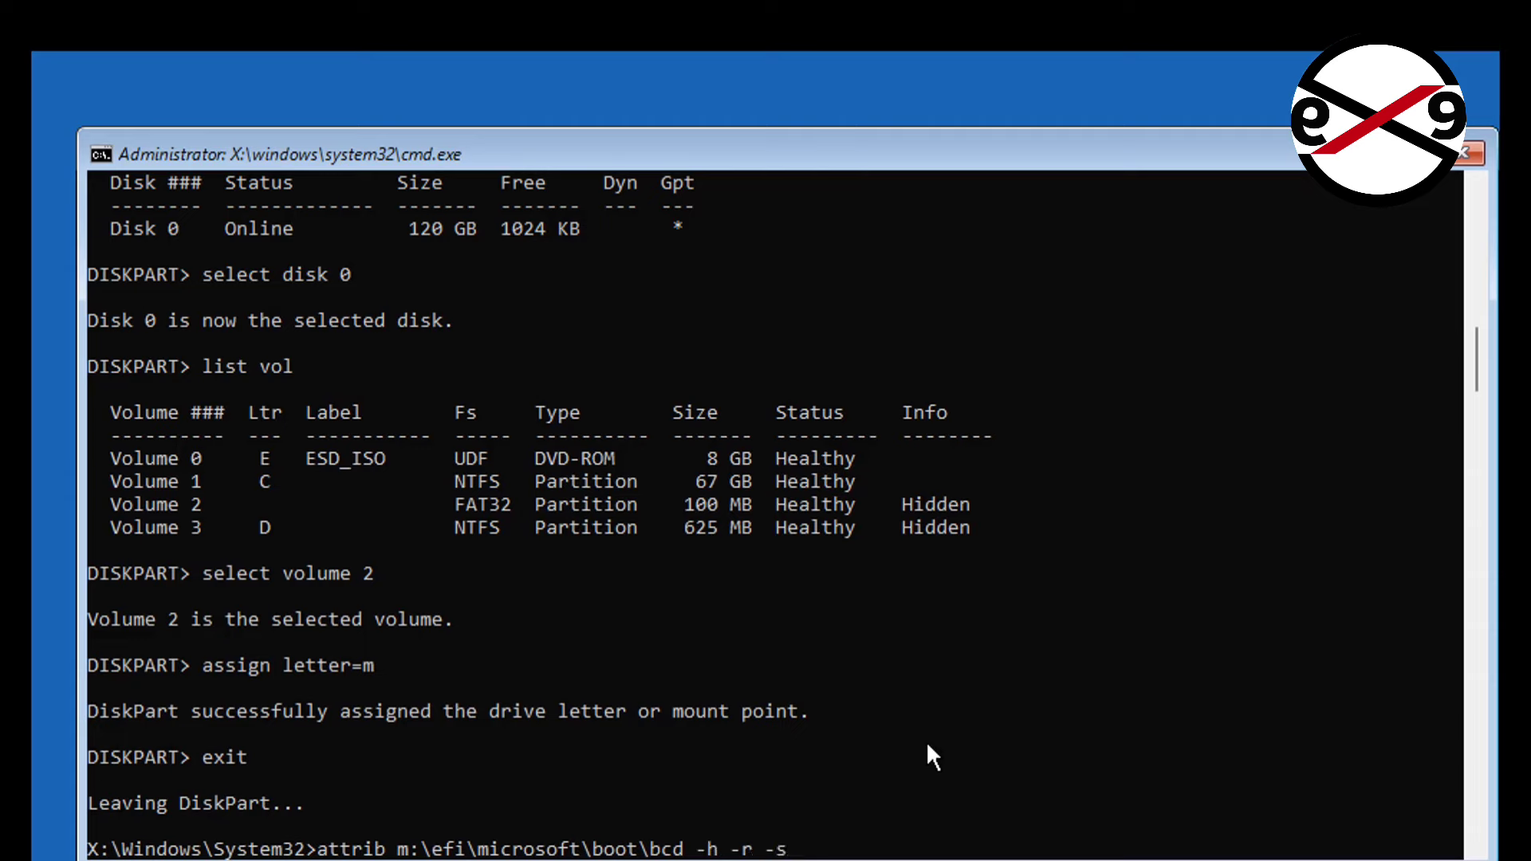
{"action": "key", "text": "Return"}
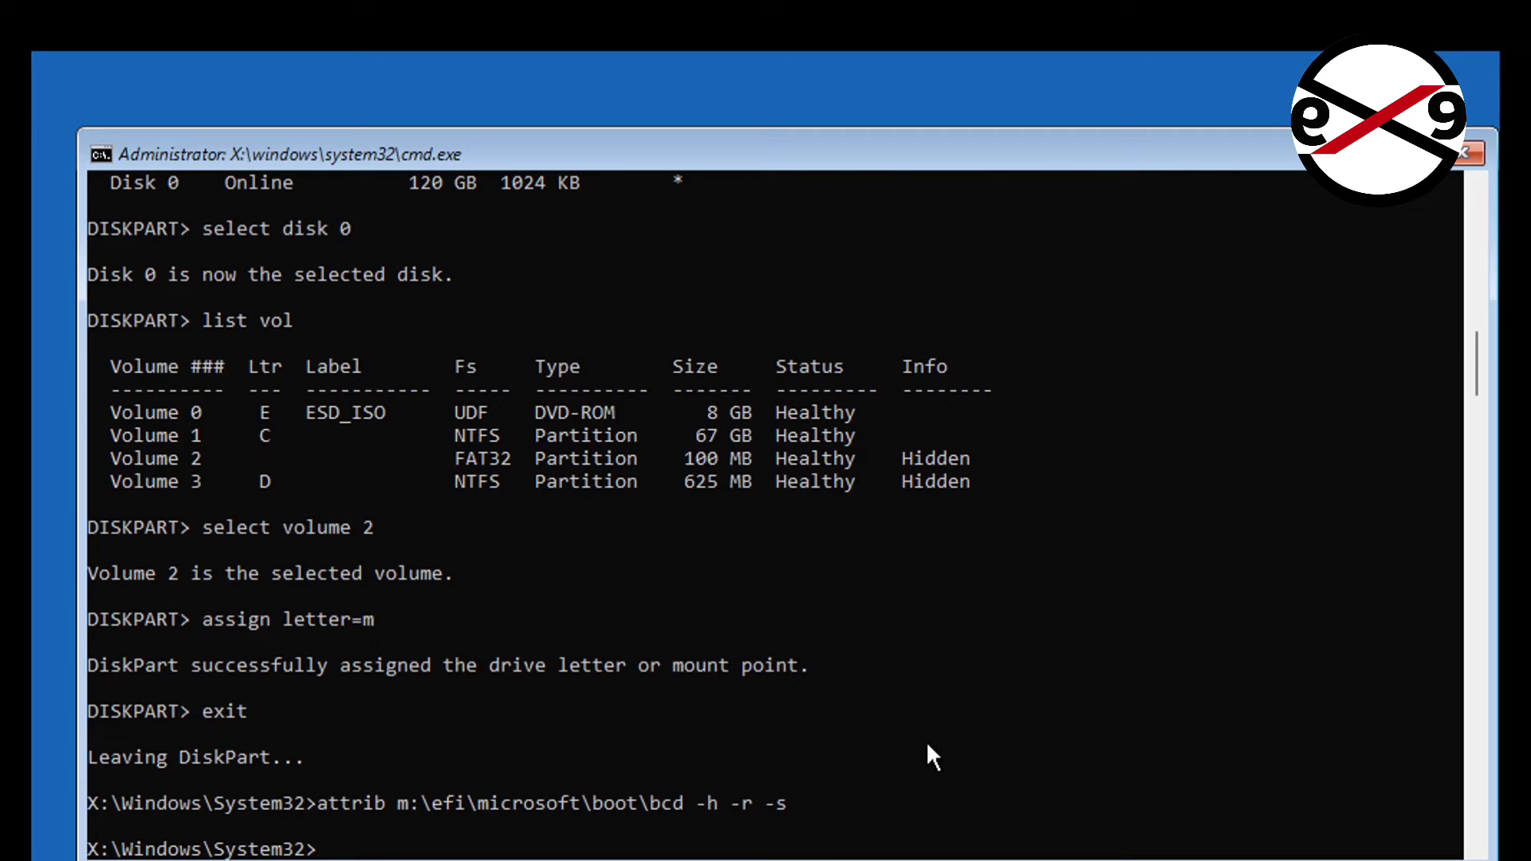
Rename m:\efi\microsoft\boot\bcd to bcd45.old with the ren command.
{"action": "type", "text": "ren"}
{"action": "type", "text": " i"}
{"action": "key", "text": "BackSpace"}
{"action": "key", "text": "BackSpace"}
{"action": "type", "text": "m:\\efi\\microsoft"}
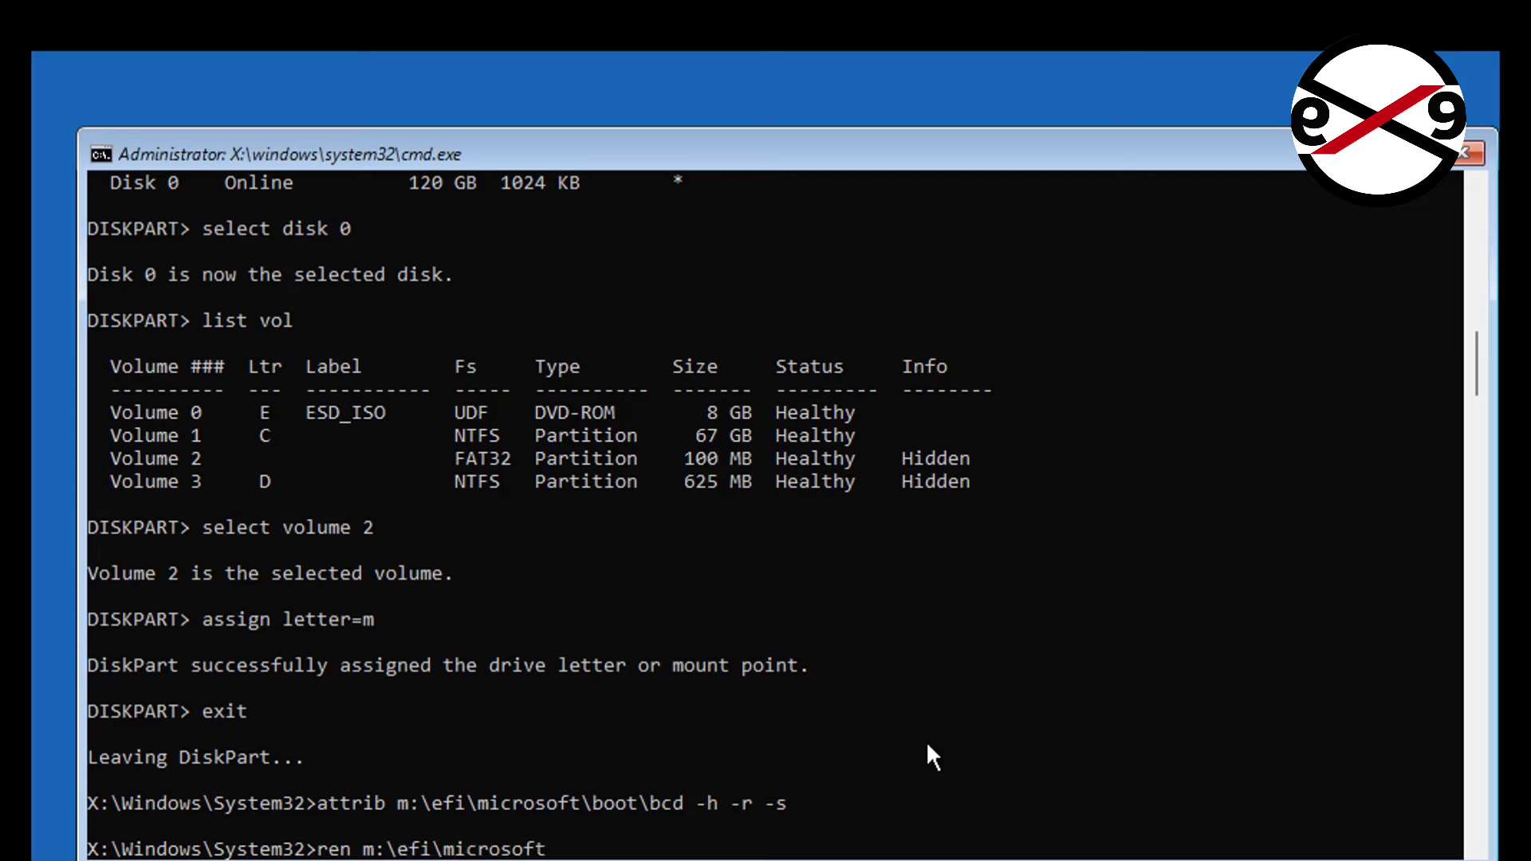
{"action": "type", "text": "\\boot\\bcd bcd45."}
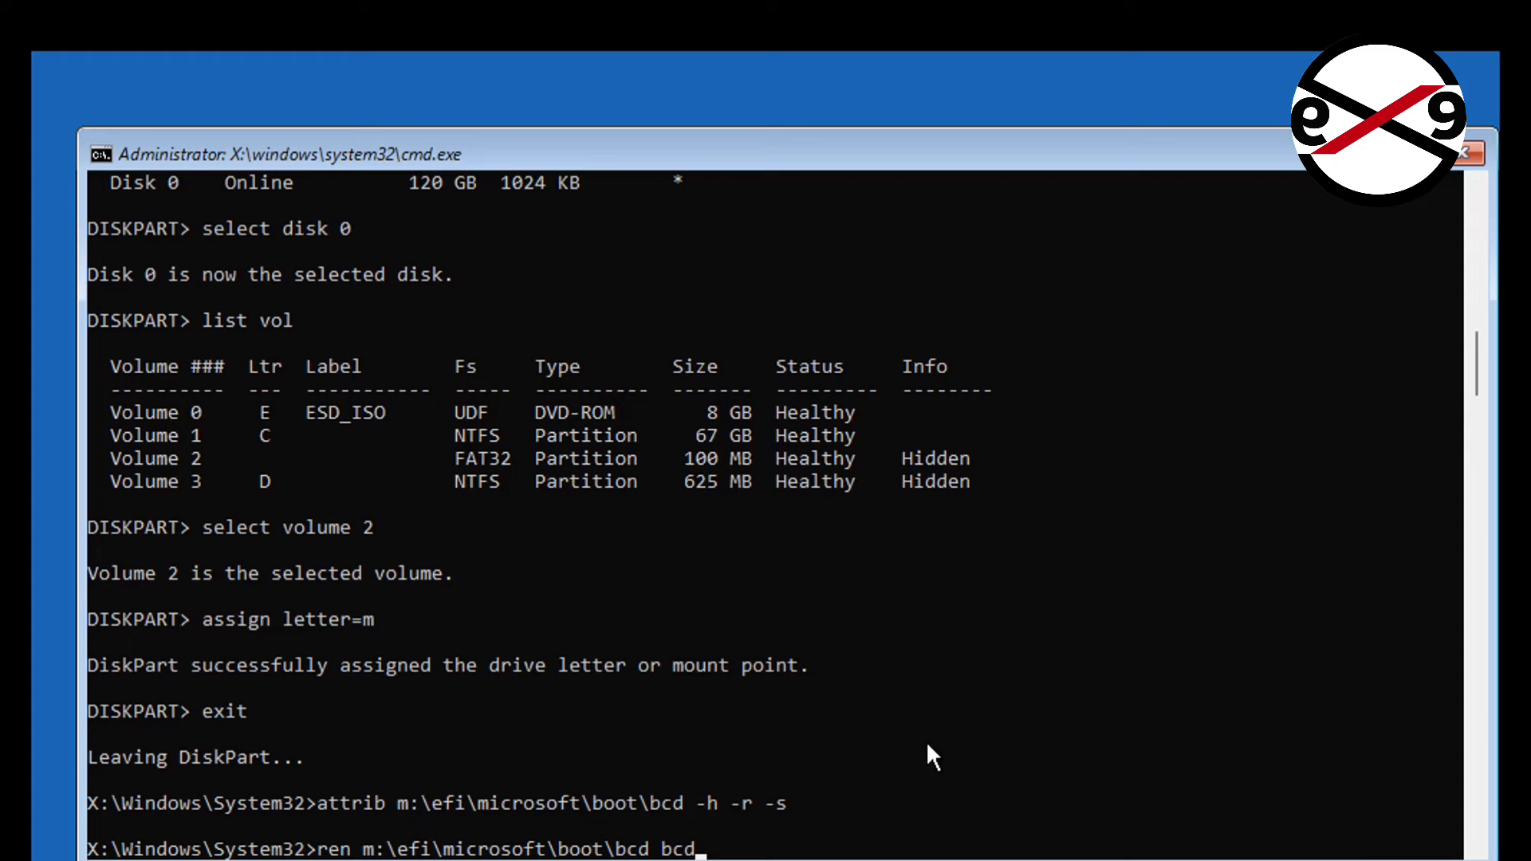
{"action": "type", "text": "old"}
{"action": "key", "text": "Return"}
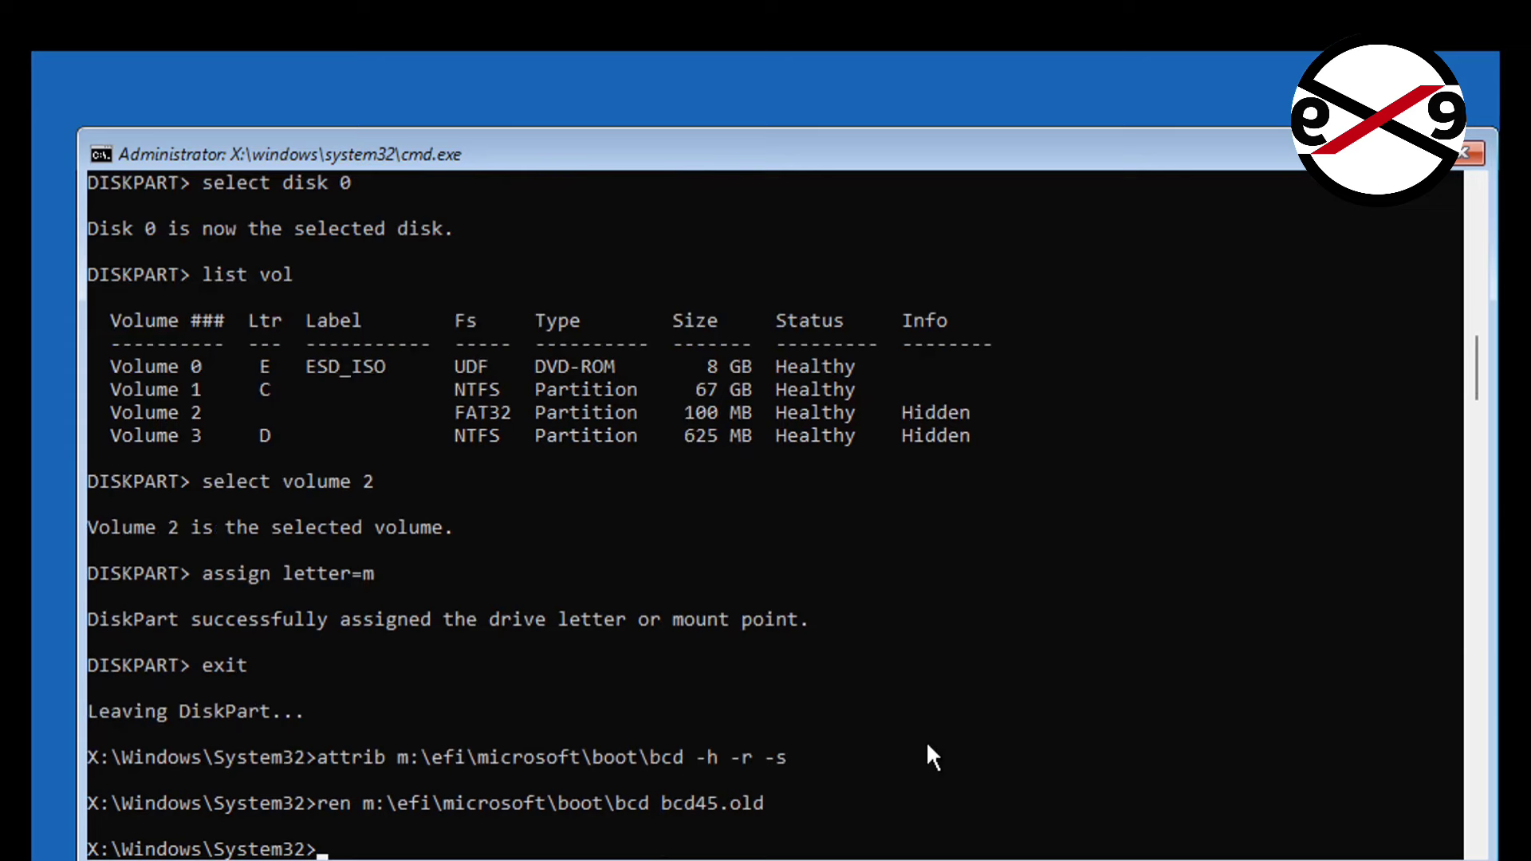
Run bootrec /rebuildbcd and answer A to add C:\Windows to the boot list.
{"action": "type", "text": "bootrec /rebuildbcd"}
{"action": "key", "text": "Return"}
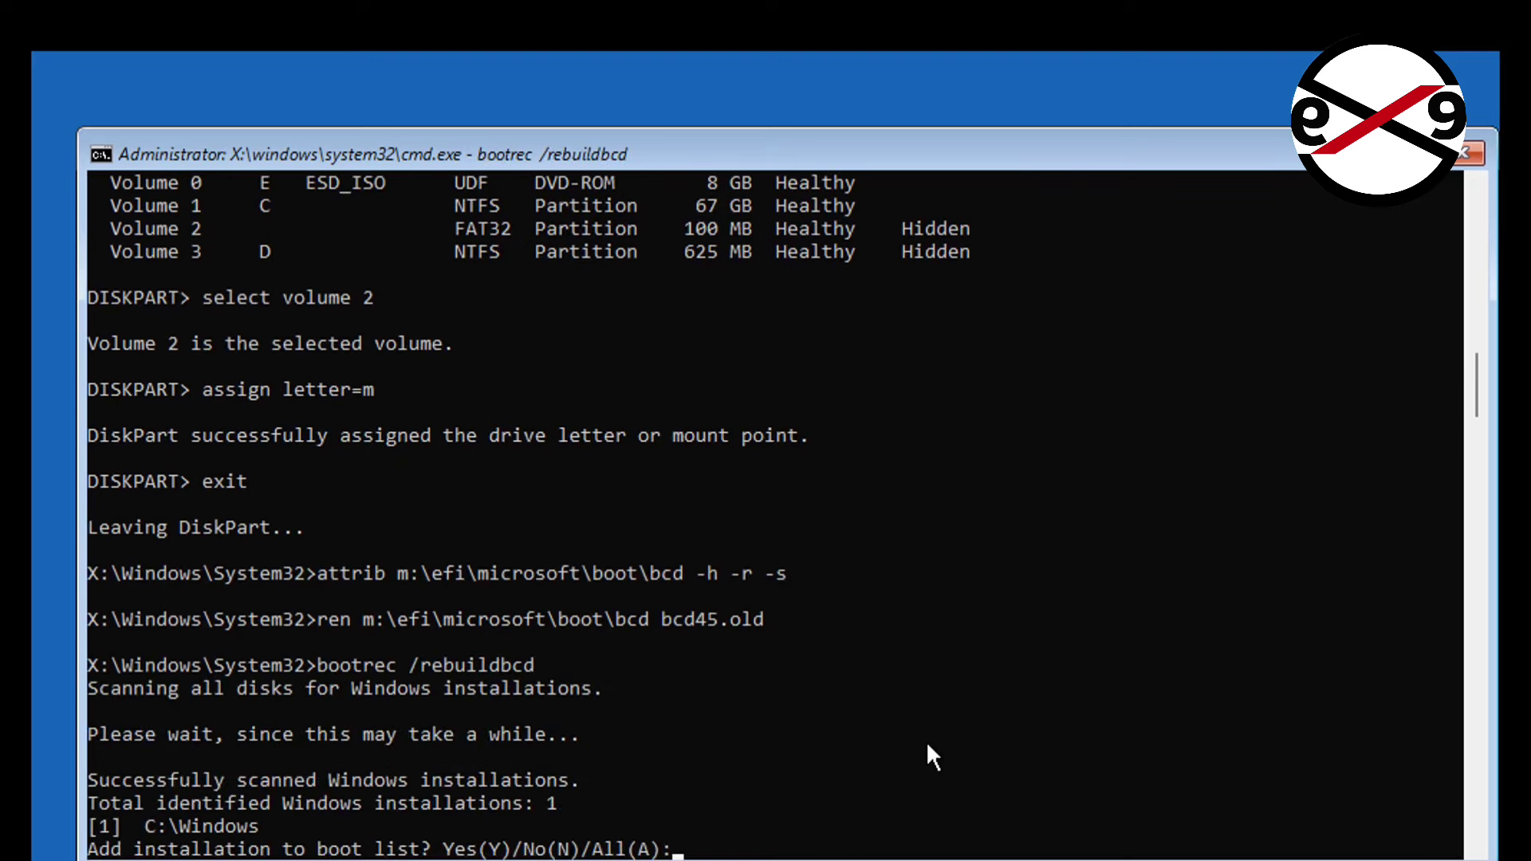
{"action": "type", "text": "A"}
{"action": "key", "text": "Return"}
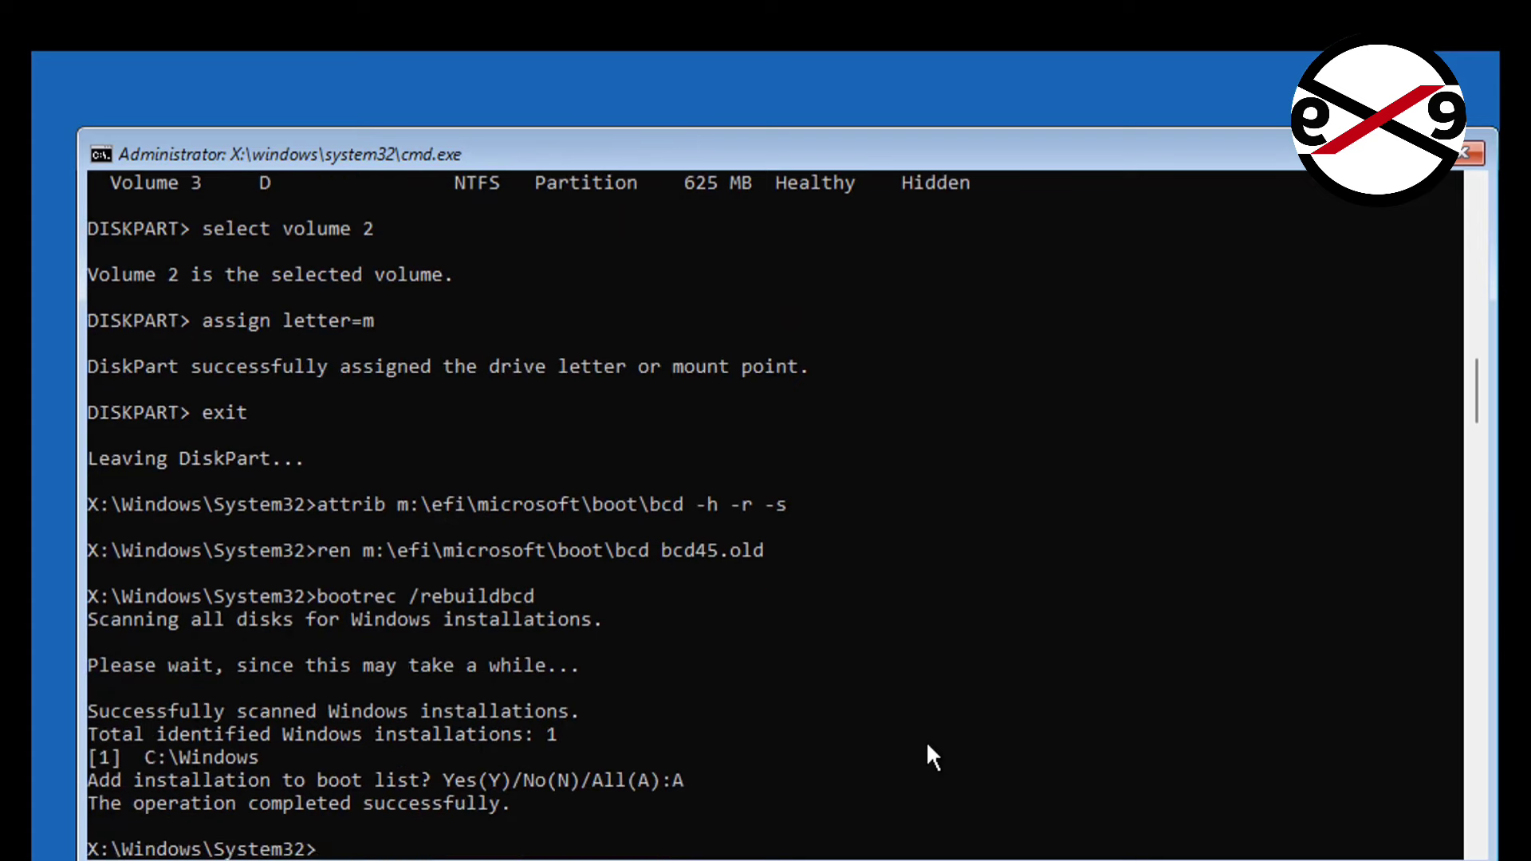
Create UEFI boot files with bcdboot c:\windows /s m: /f uefi, then exit the console.
{"action": "type", "text": "bcdb"}
{"action": "type", "text": "oot c:\\windows /s"}
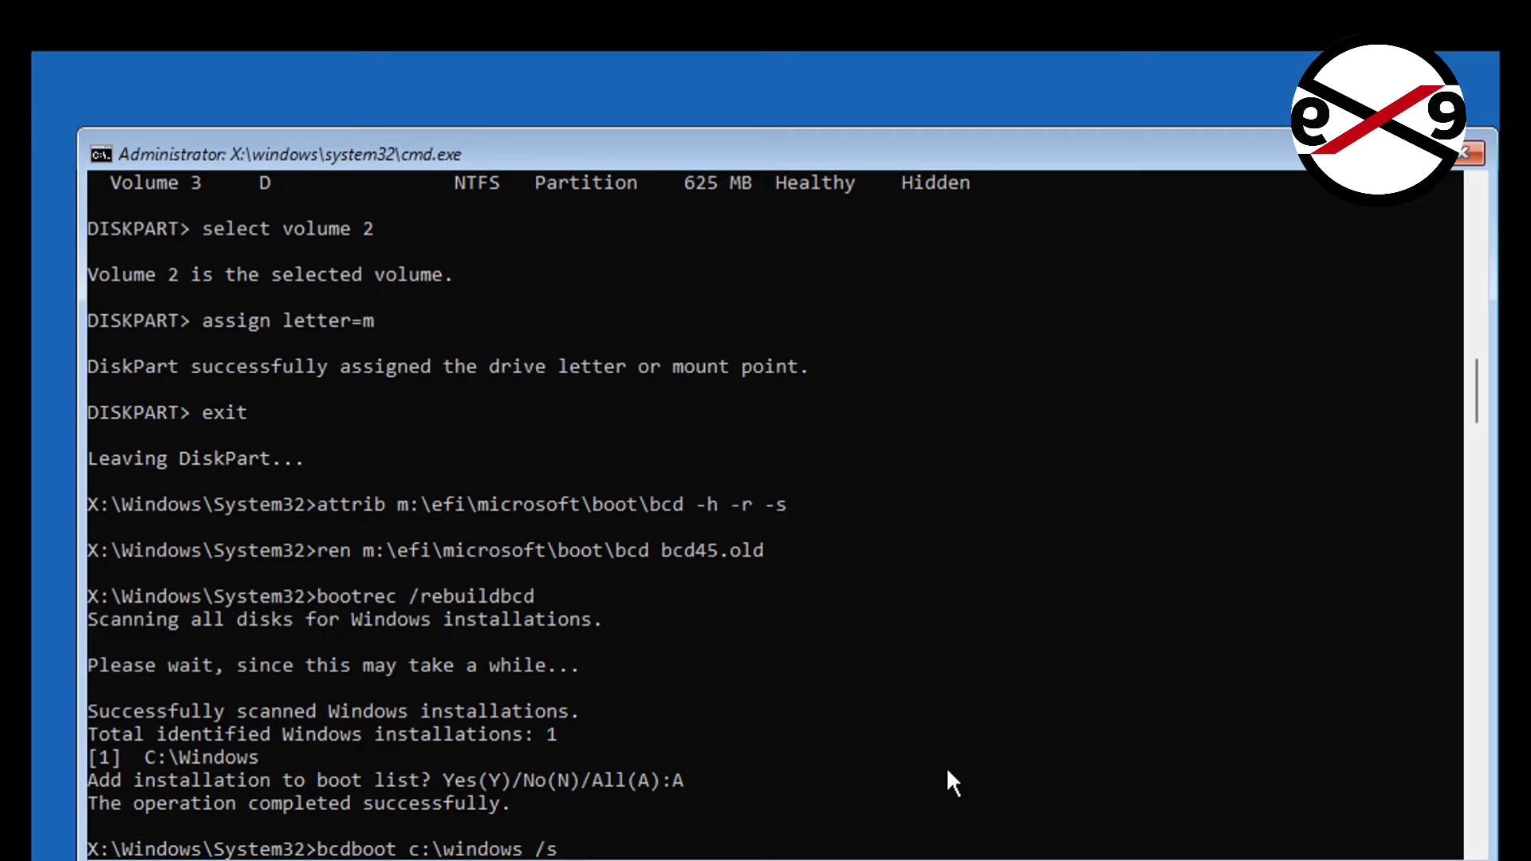
{"action": "type", "text": " m: /f uefi"}
{"action": "key", "text": "Return"}
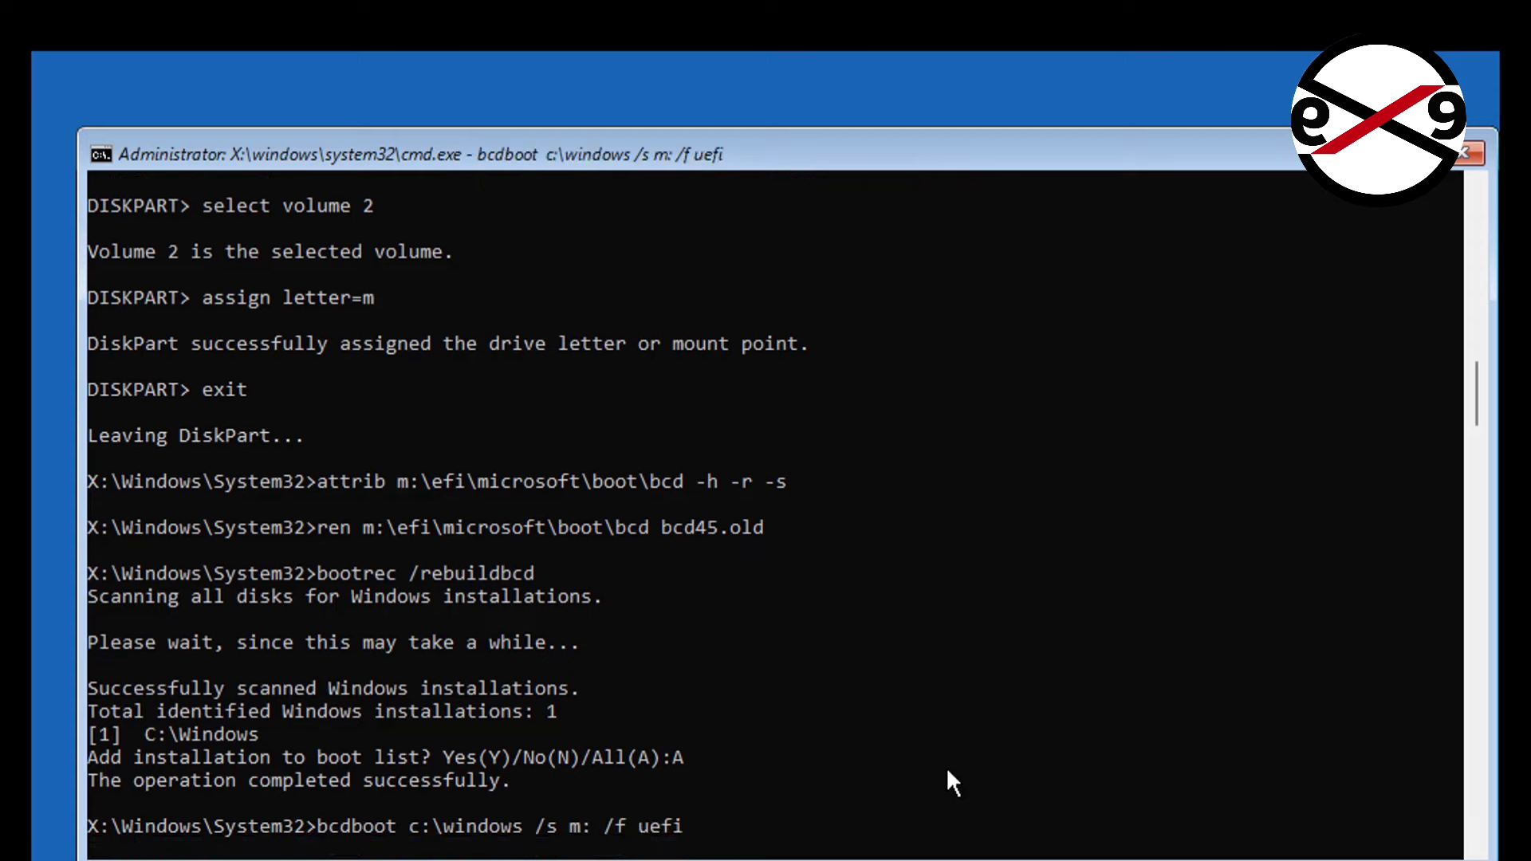
{"action": "type", "text": "exit"}
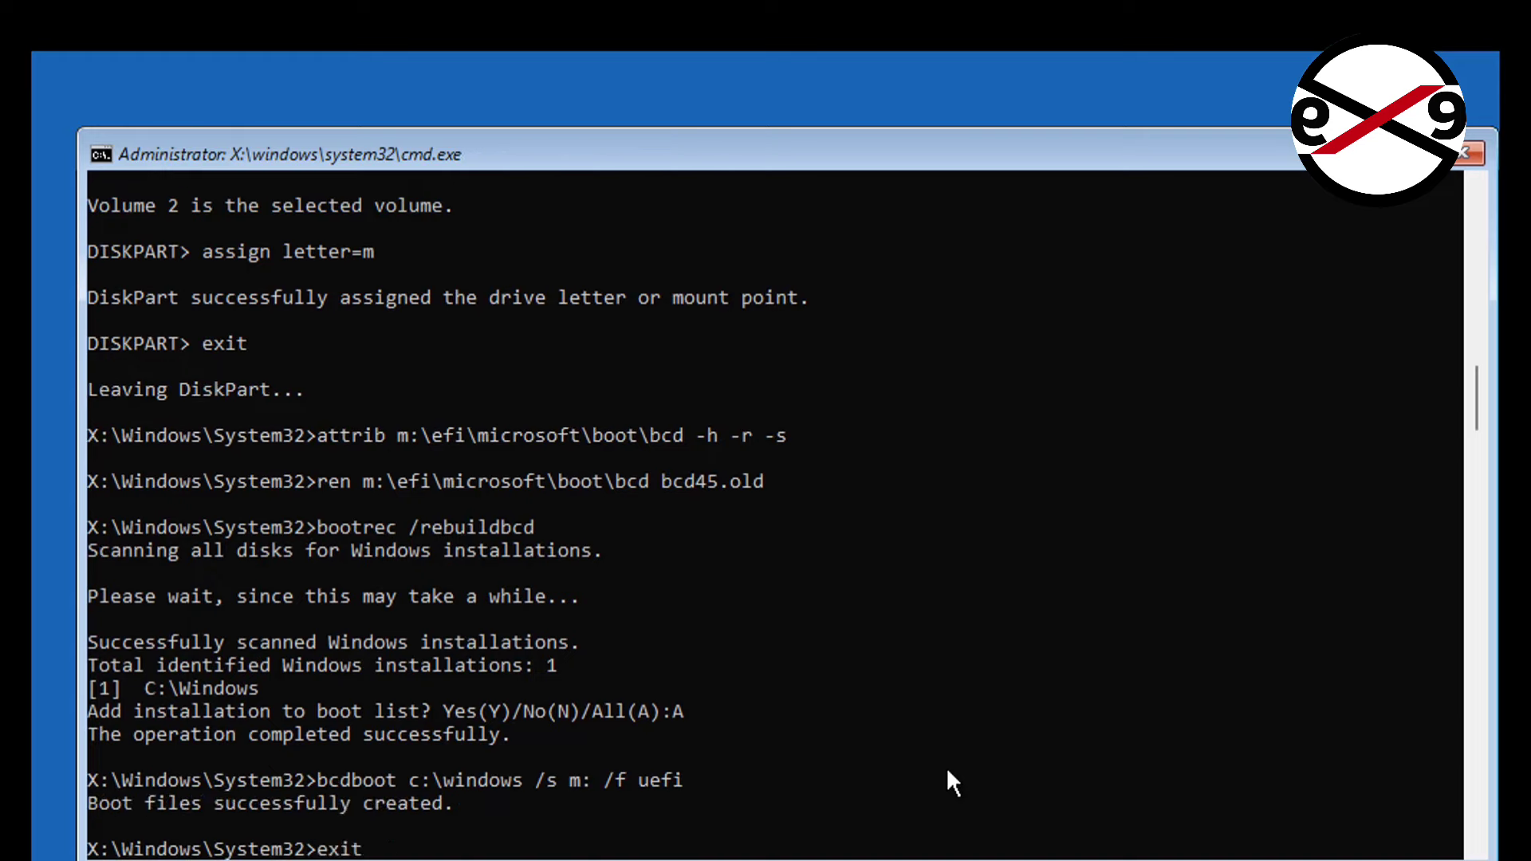
{"action": "key", "text": "Return"}
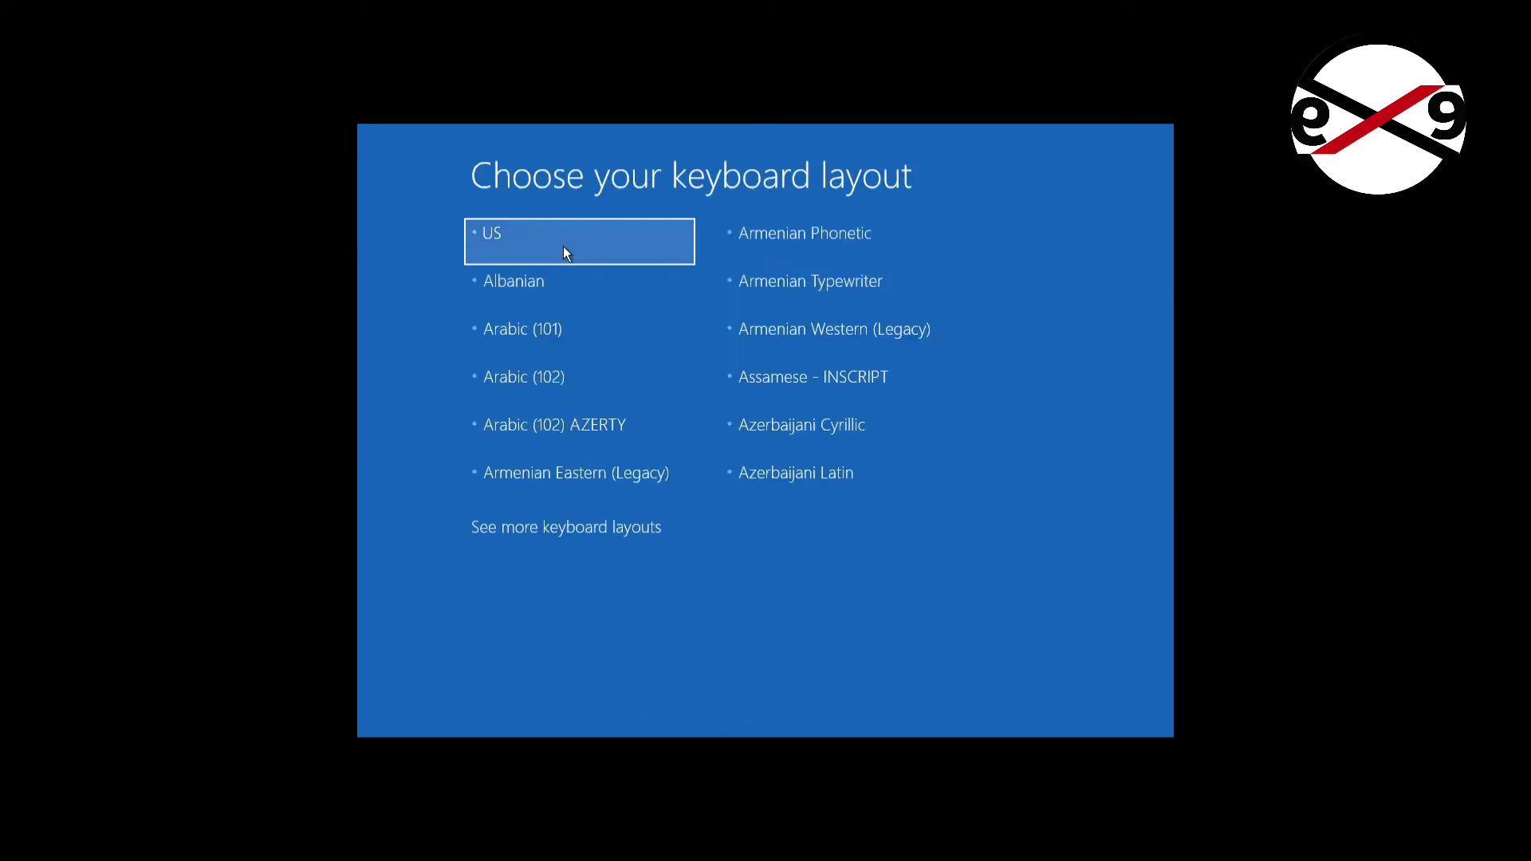
Pick the US keyboard layout and go to the advanced troubleshooting options.
{"action": "left_click", "coordinate": [563, 246]}
{"action": "left_click", "coordinate": [623, 420]}
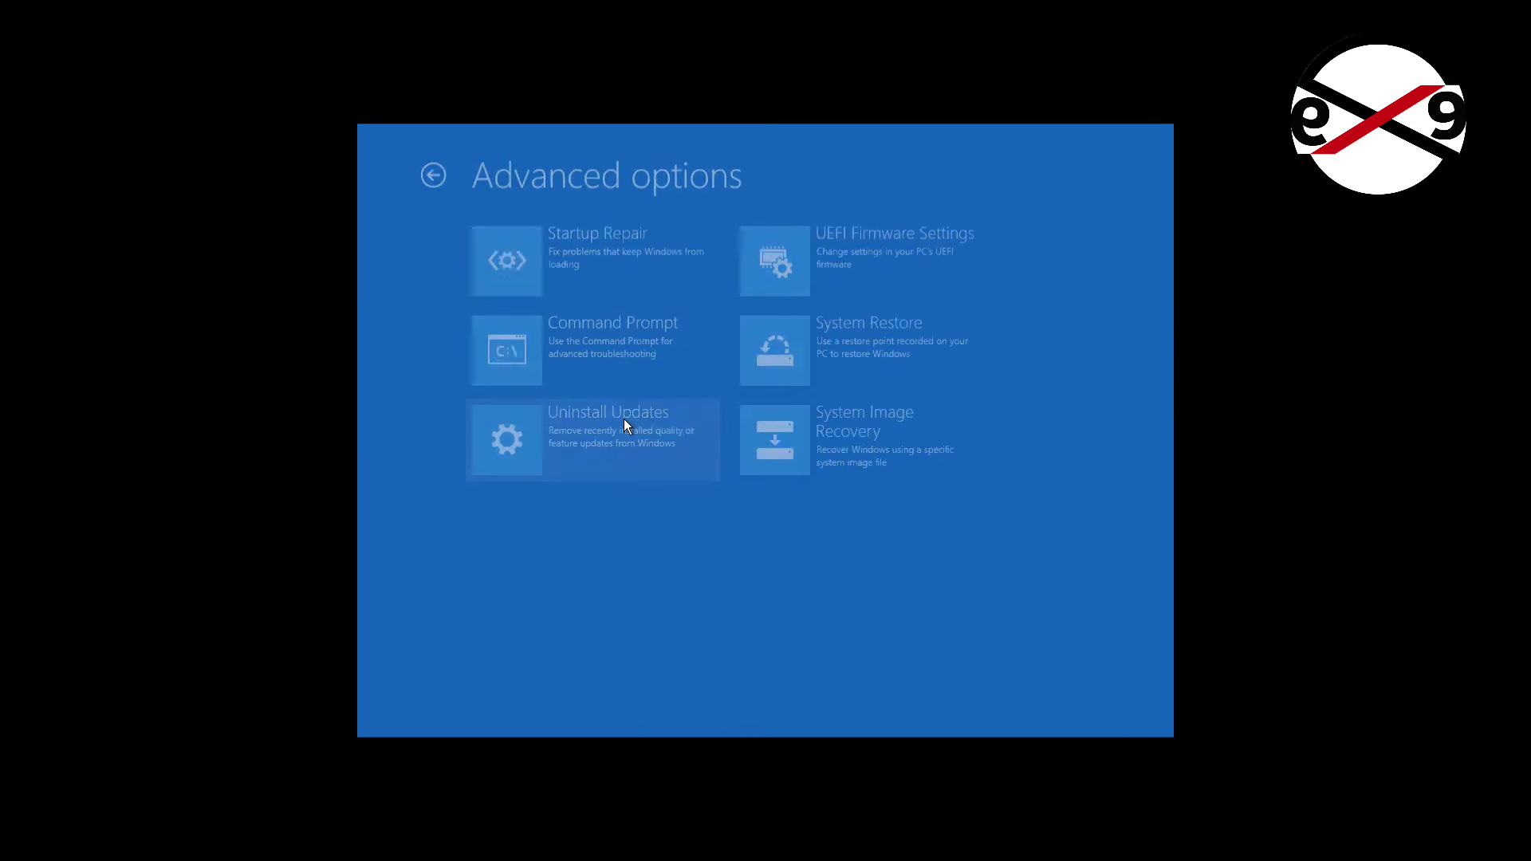
Launch Startup Repair for Windows 11, then return to Advanced options after it fails.
{"action": "left_click", "coordinate": [620, 281]}
{"action": "left_click", "coordinate": [619, 283]}
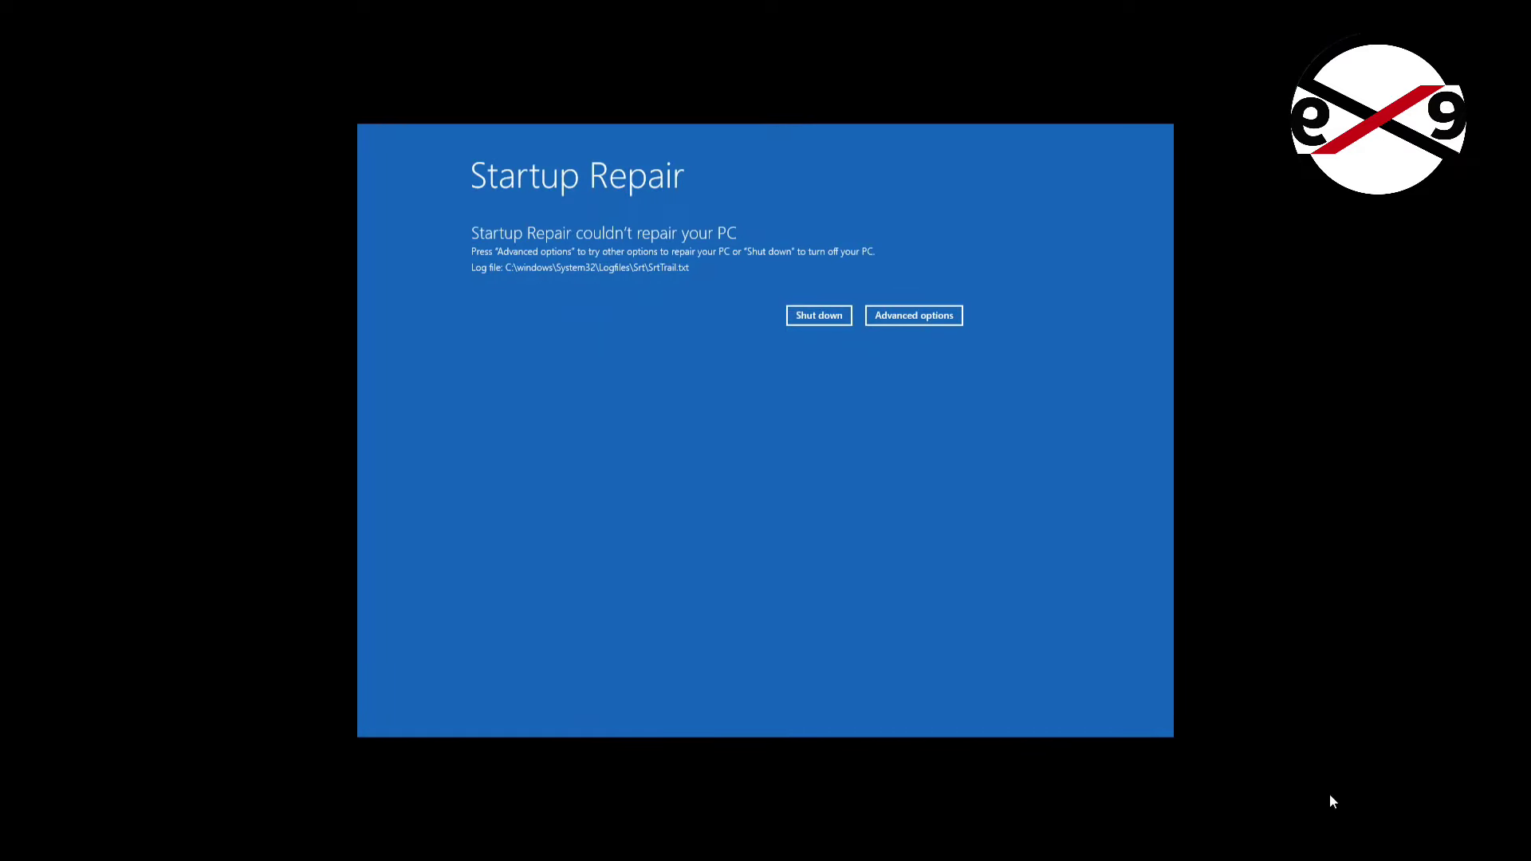
{"action": "left_click", "coordinate": [917, 318]}
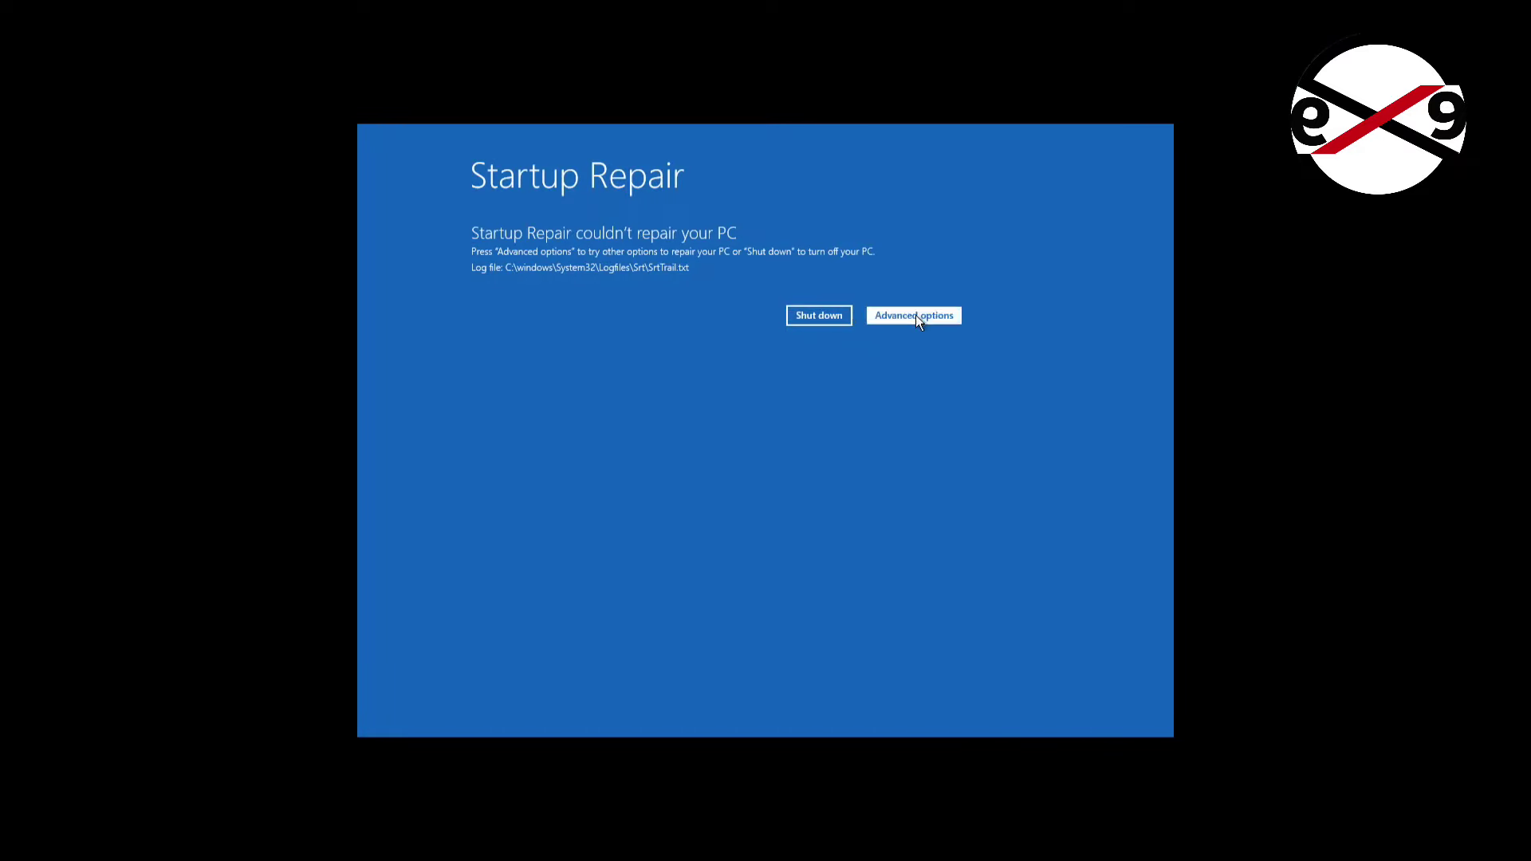